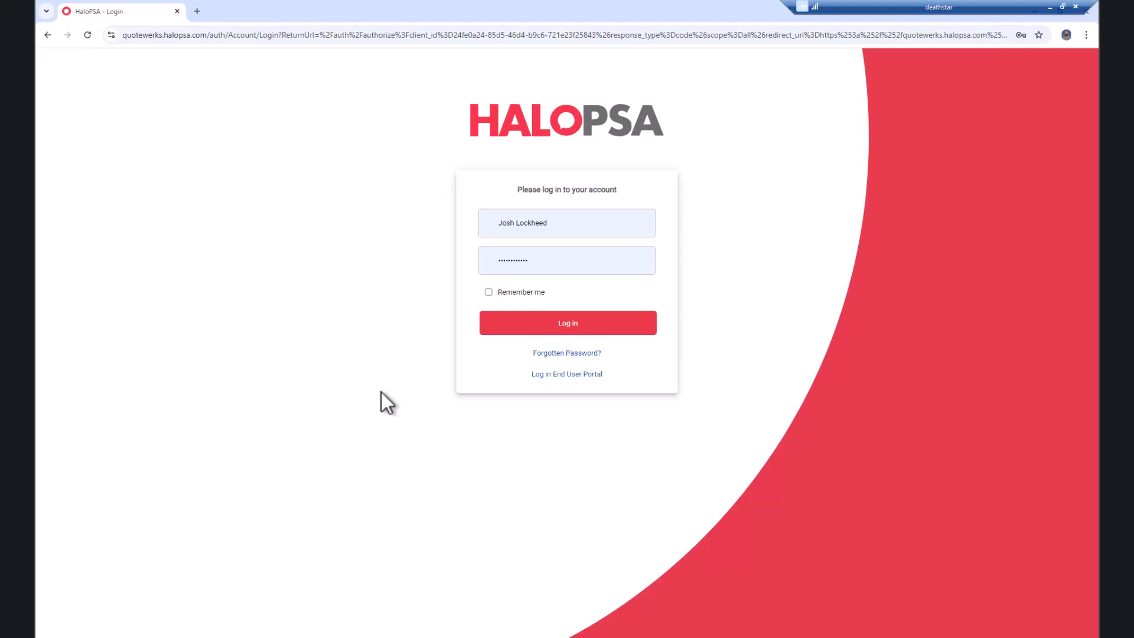
Step: Sign in to HaloPSA and open the Agents list under Configuration > Teams & Agents
click(555, 329)
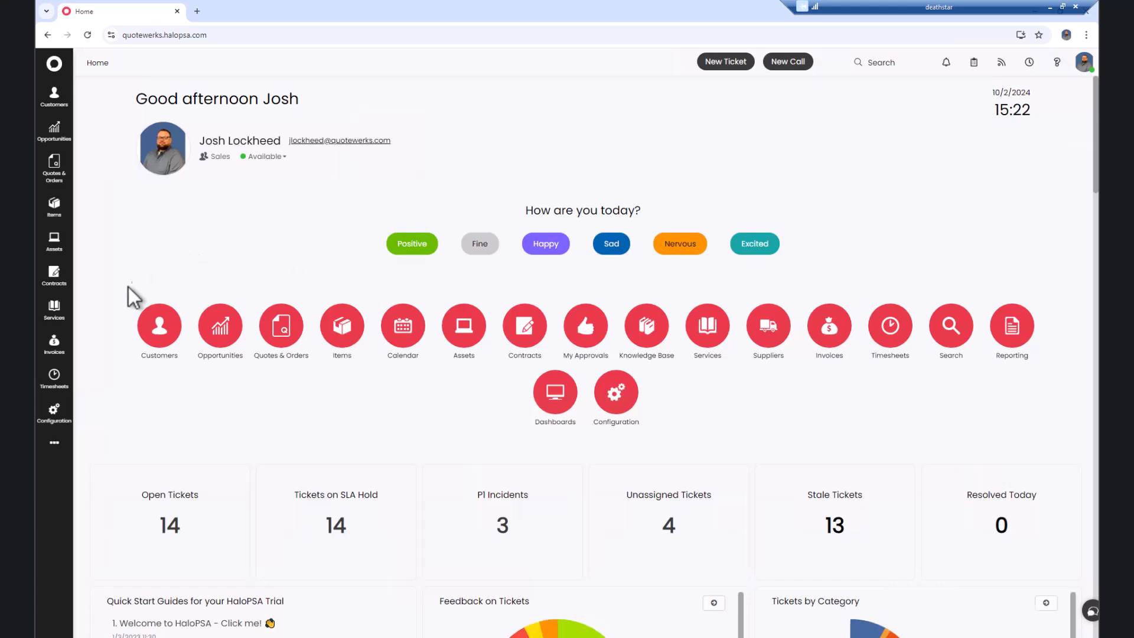
click(60, 420)
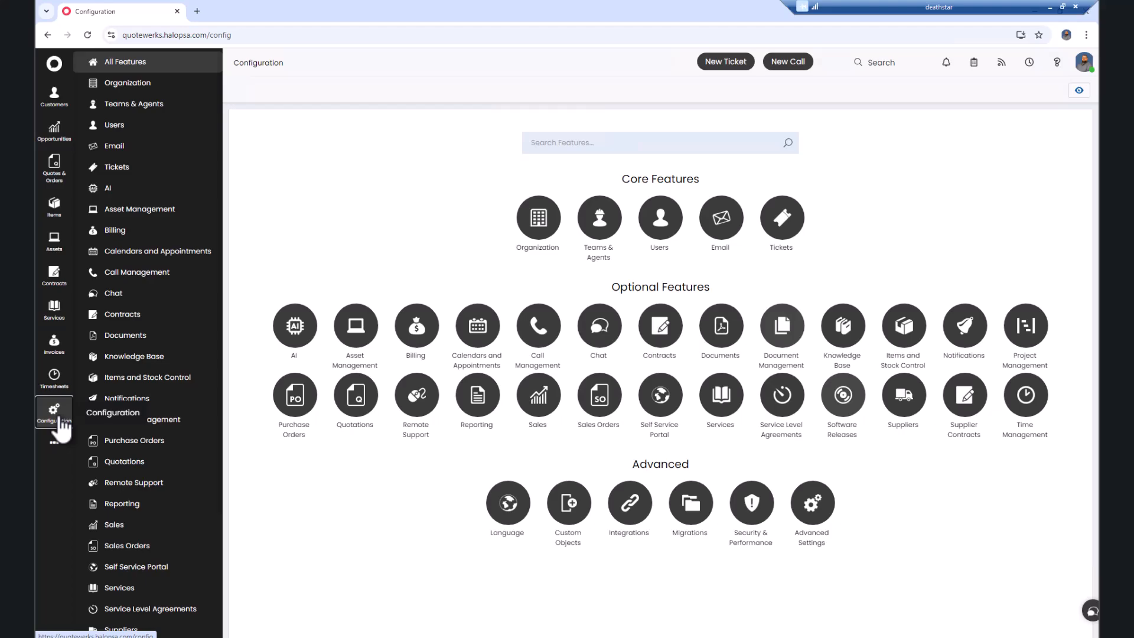
click(612, 219)
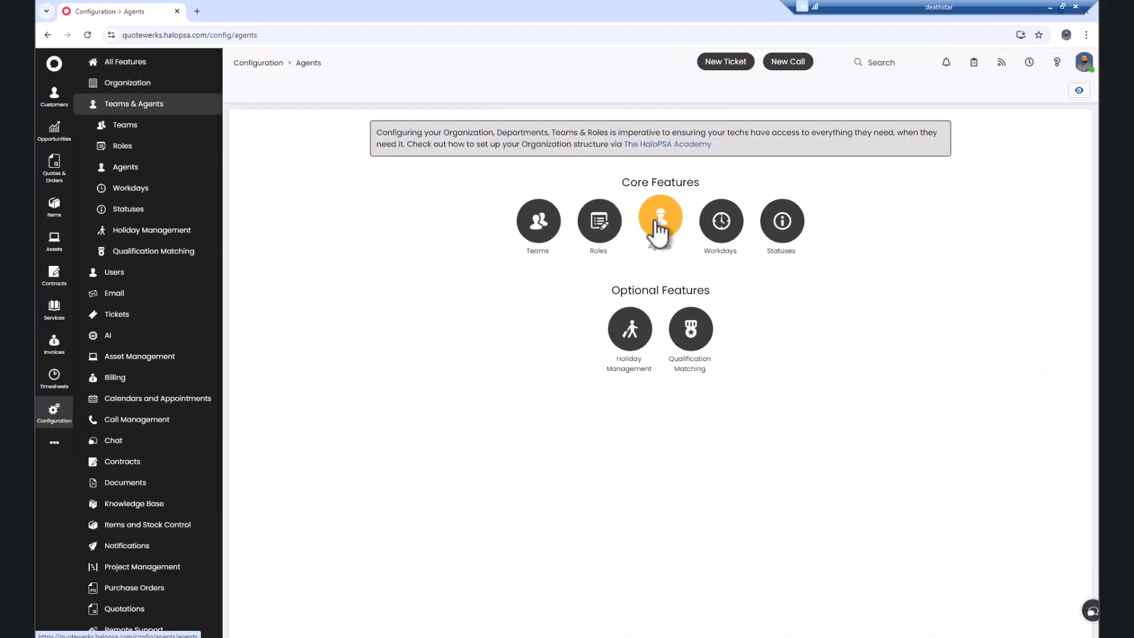
click(657, 222)
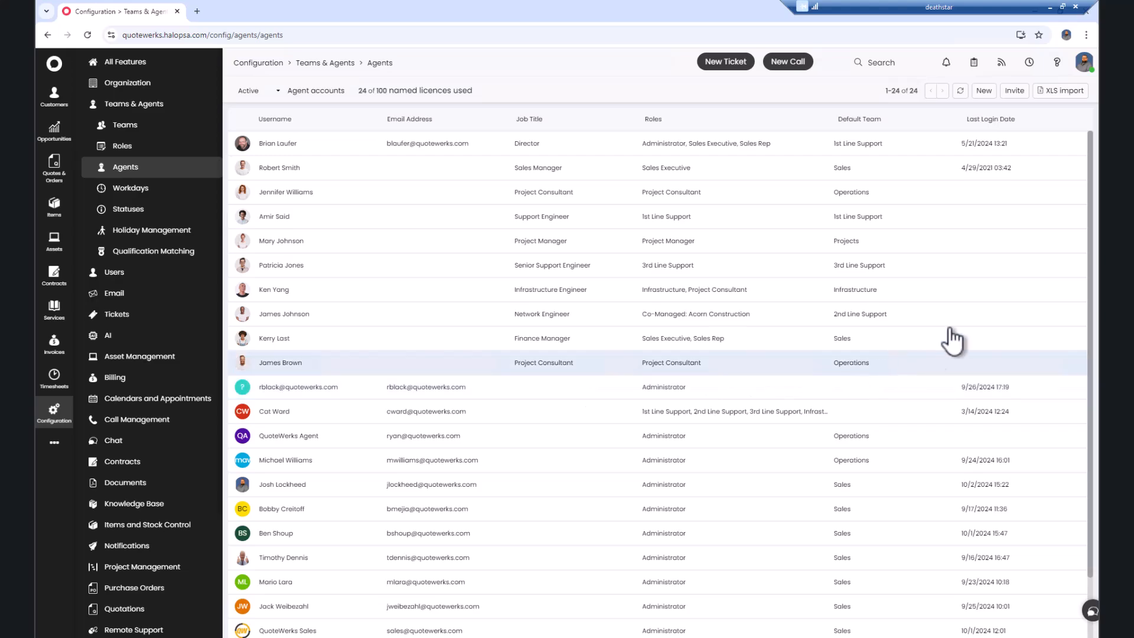
Step: Start a new agent Quotewerks Agent1 with the suggested email, a password, and AD authentication No
click(984, 91)
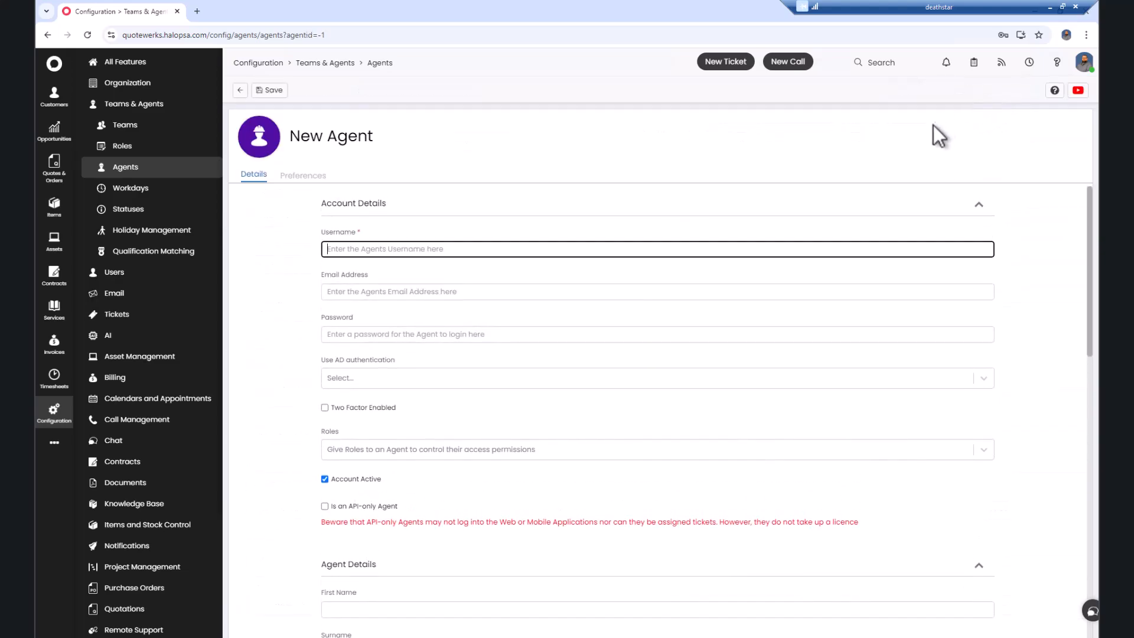
text(Quotewerks A)
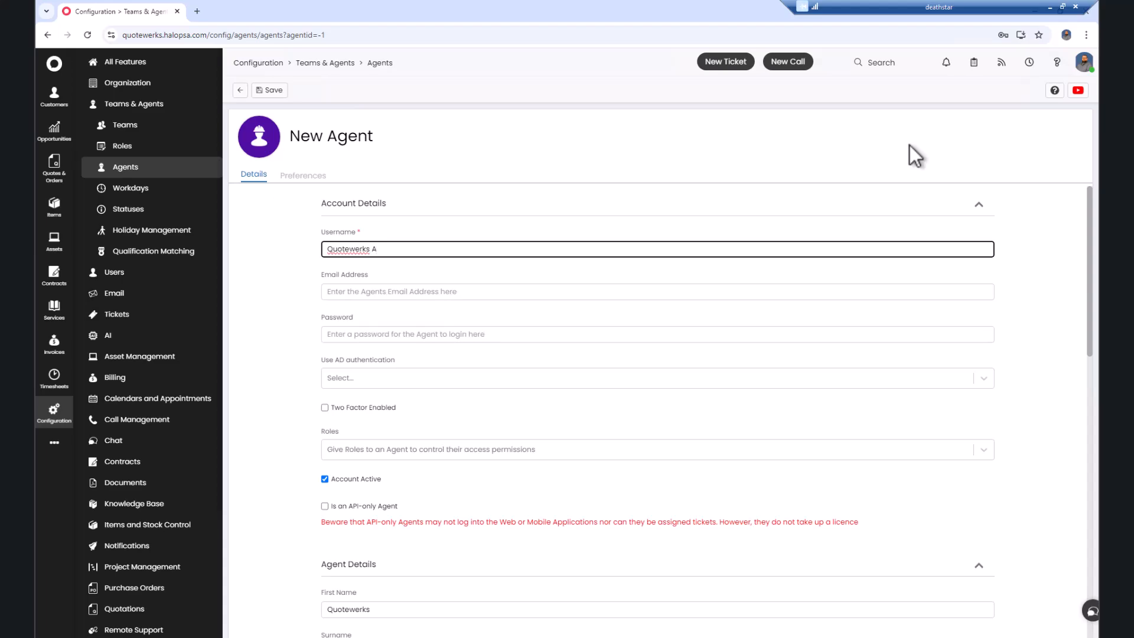
text(gent1)
key(Tab)
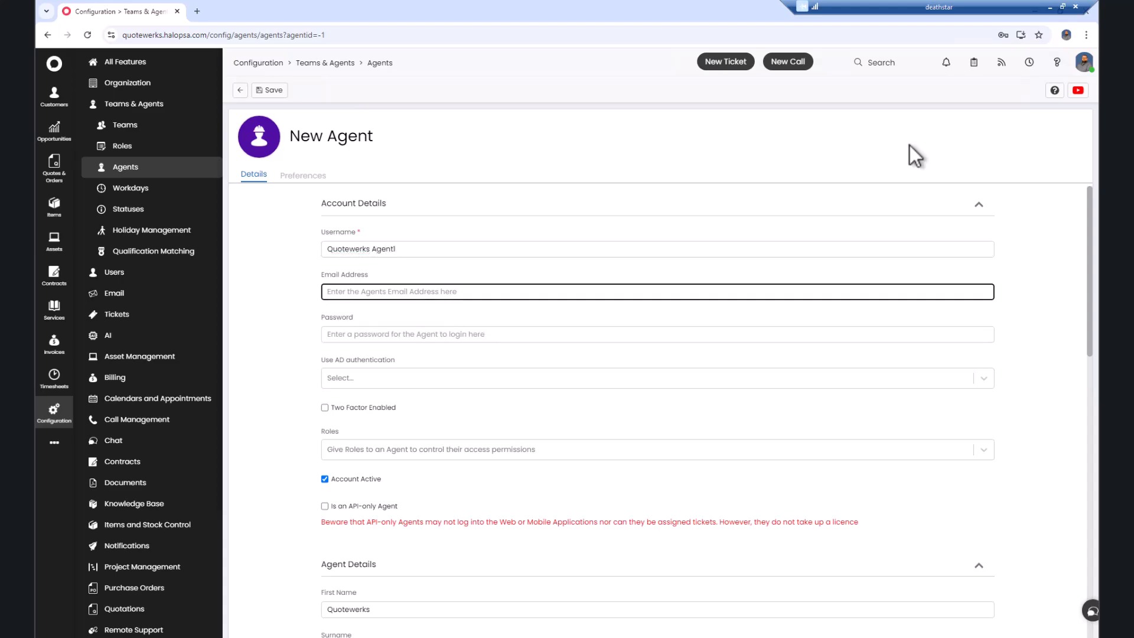
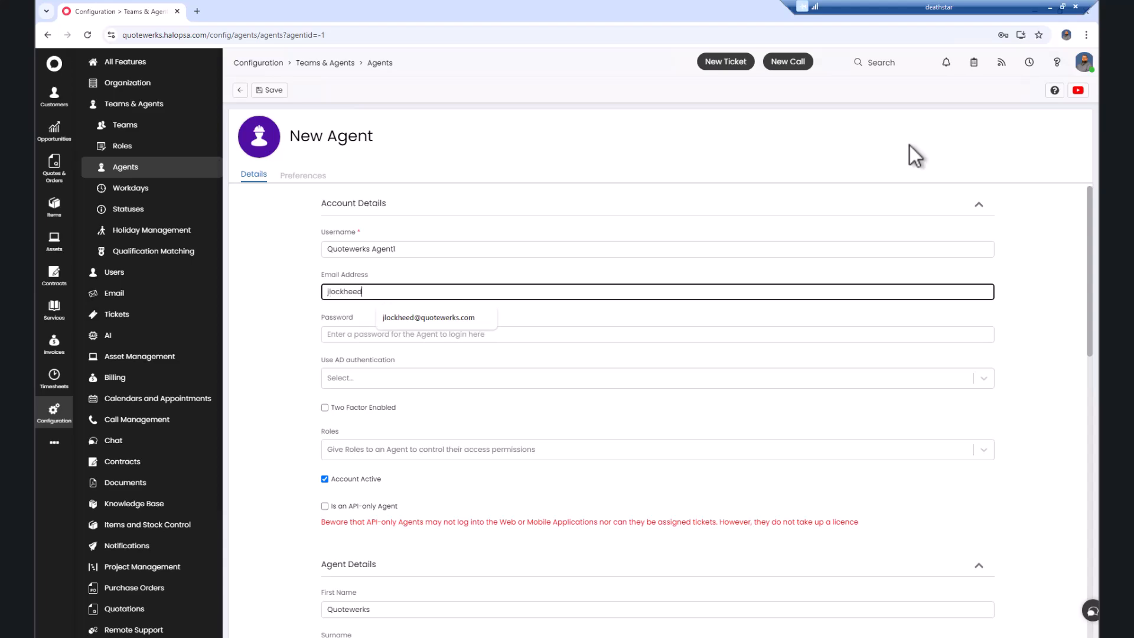
key(Down)
key(Return)
key(Tab)
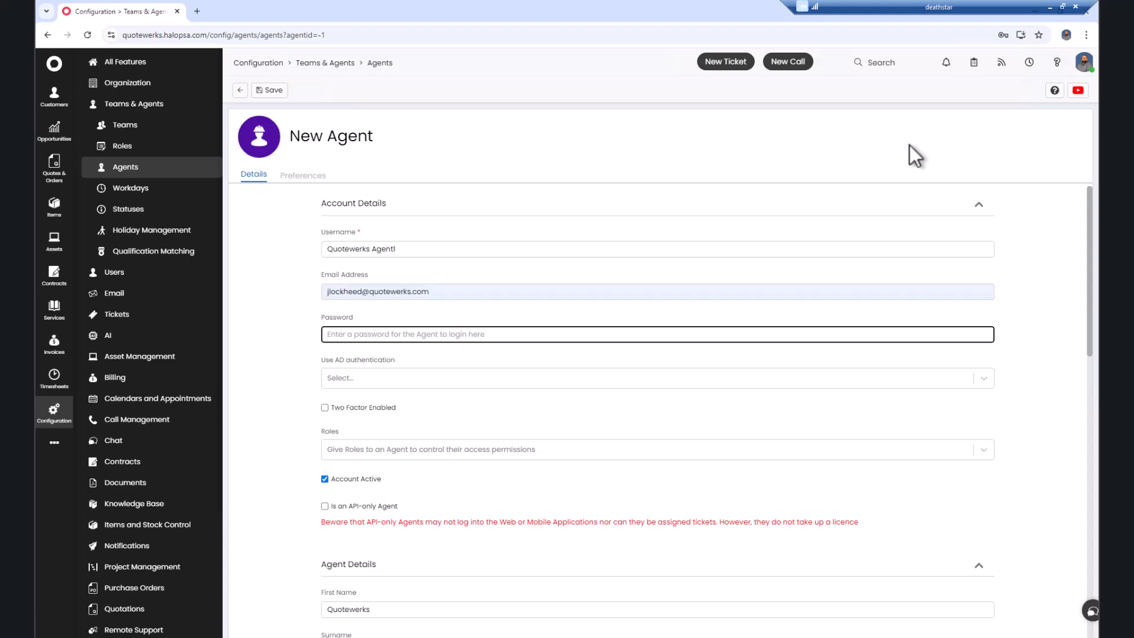
text(•••••••••)
key(Tab)
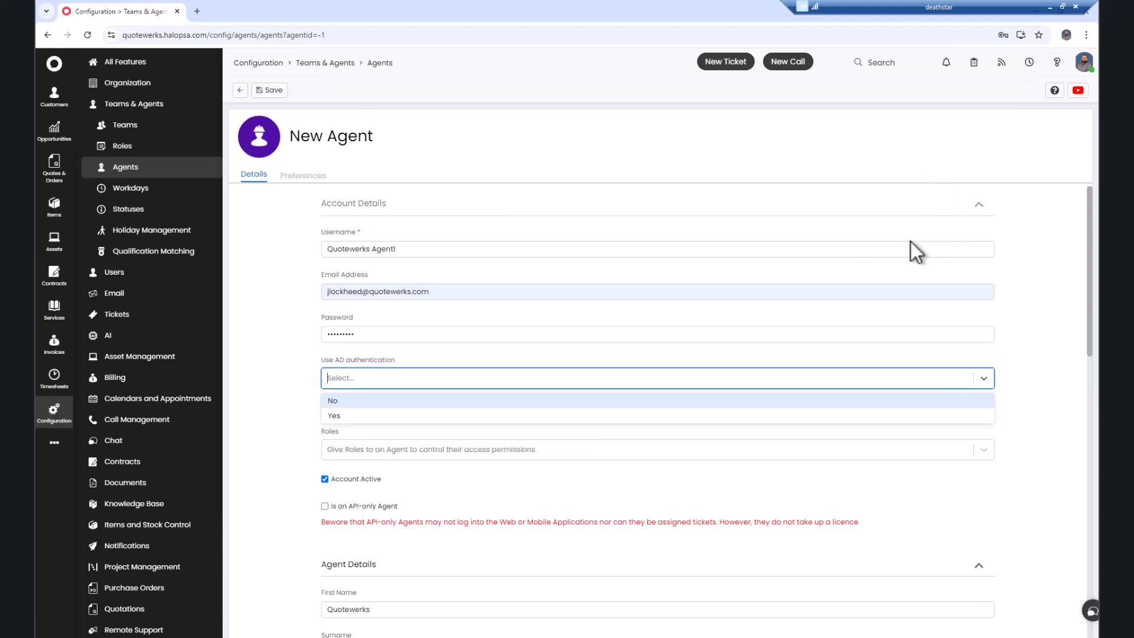
click(586, 396)
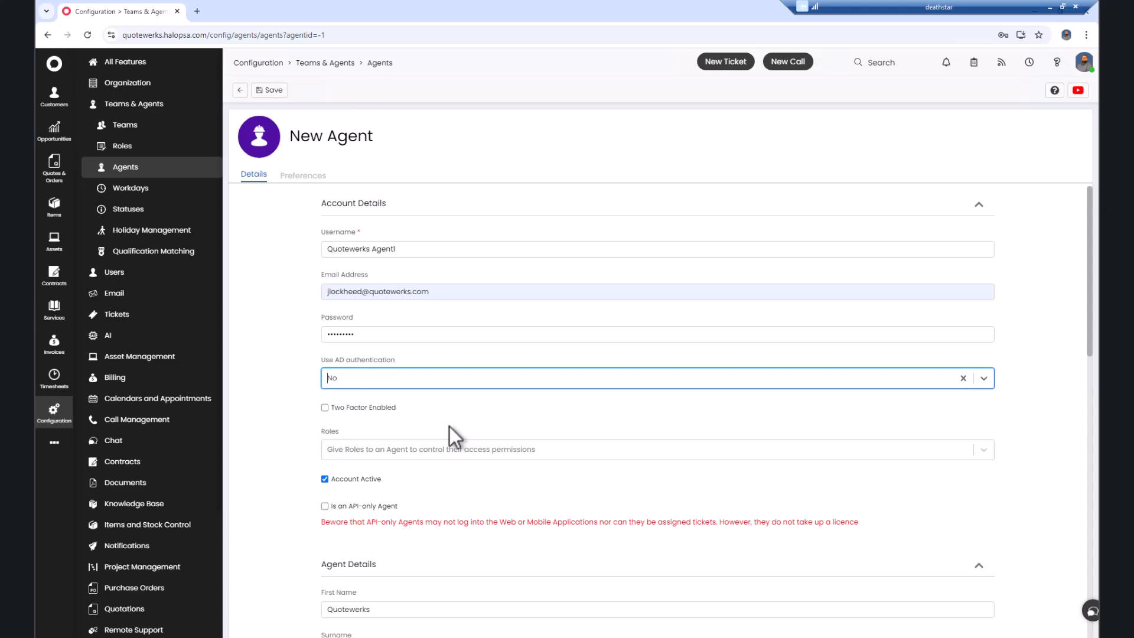
Step: Make the agent an API-only Administrator on 2nd Line Support, 24 Hours, Remote Support rate
click(985, 452)
click(665, 412)
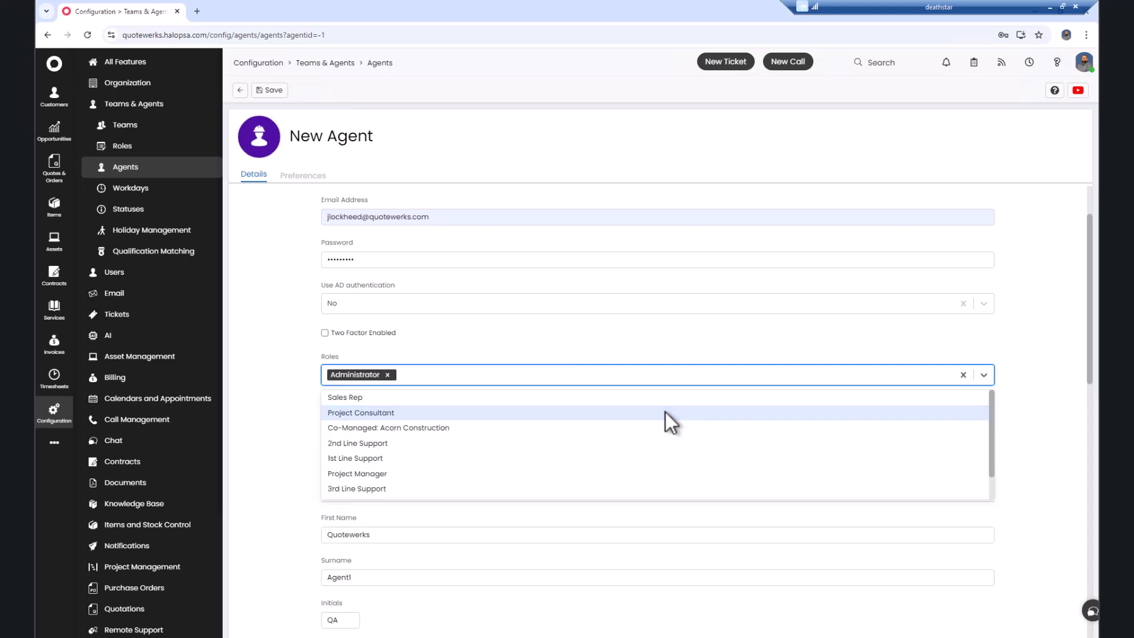
click(300, 402)
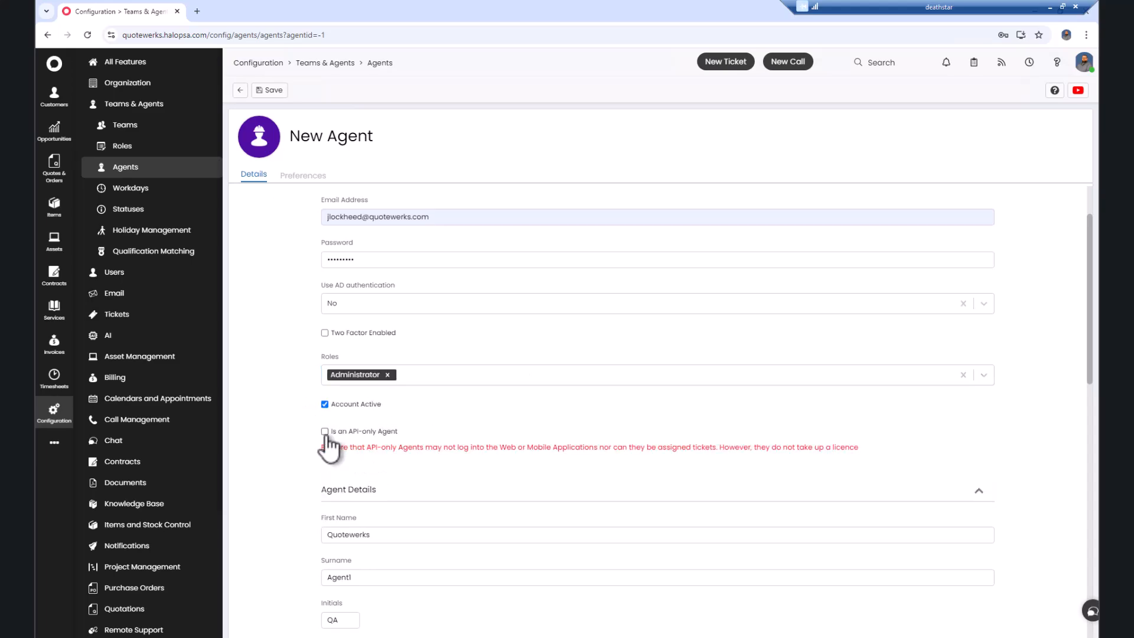
click(325, 432)
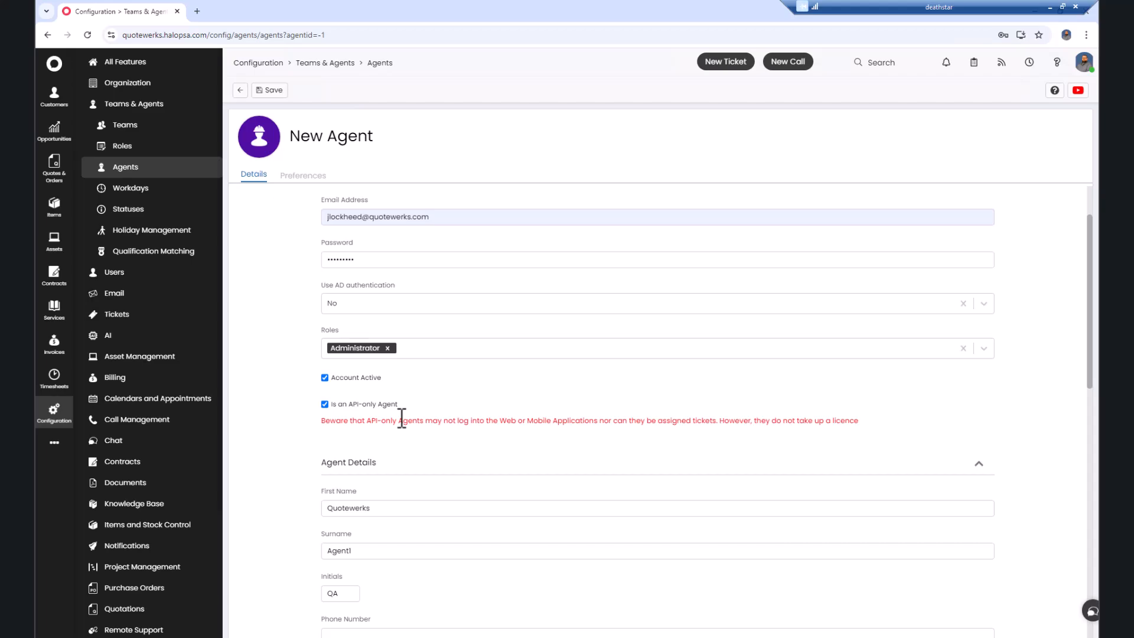
scroll(402, 419, down, 8)
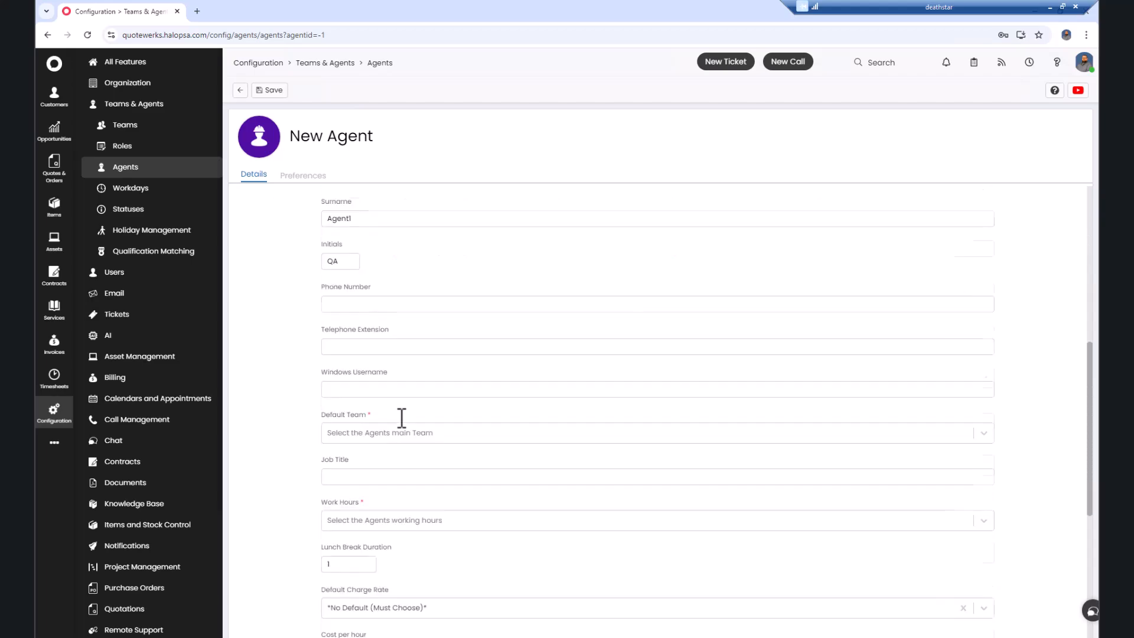
click(424, 325)
click(406, 379)
click(402, 410)
click(390, 449)
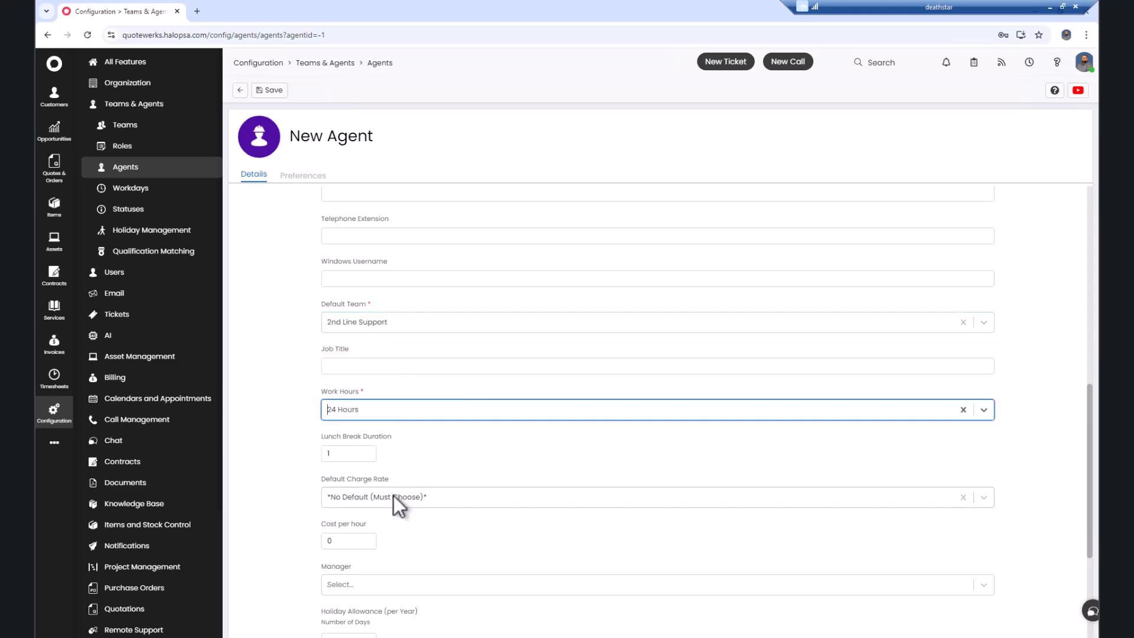
click(393, 496)
click(384, 450)
scroll(445, 455, down, 2)
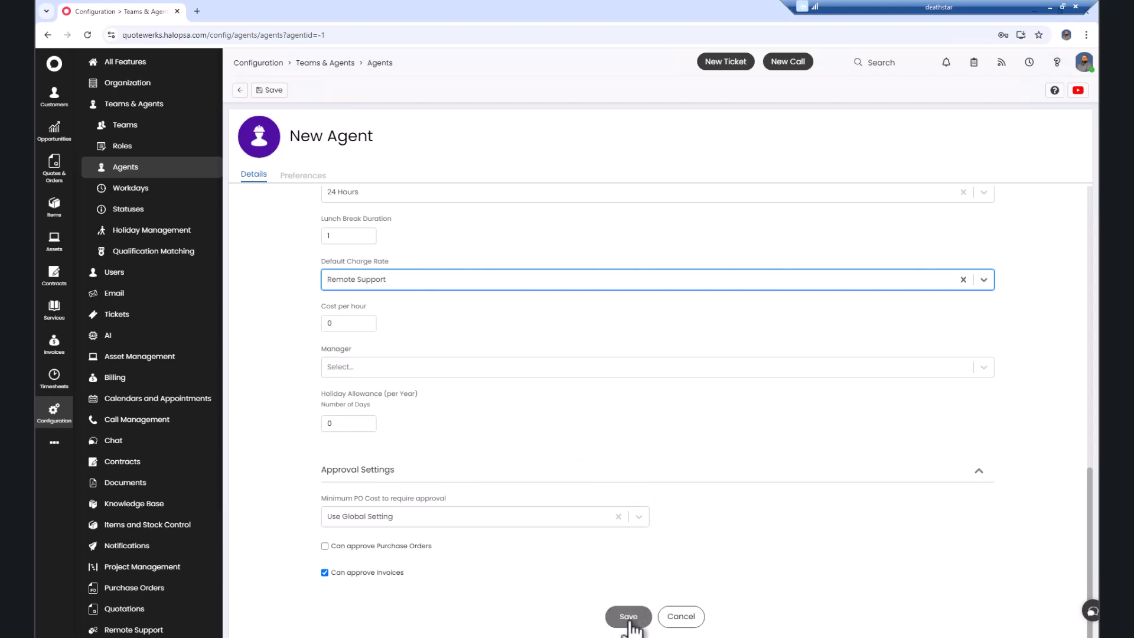
Step: Save the agent without storing the browser password, then open the HaloPSA API Applications list
click(628, 617)
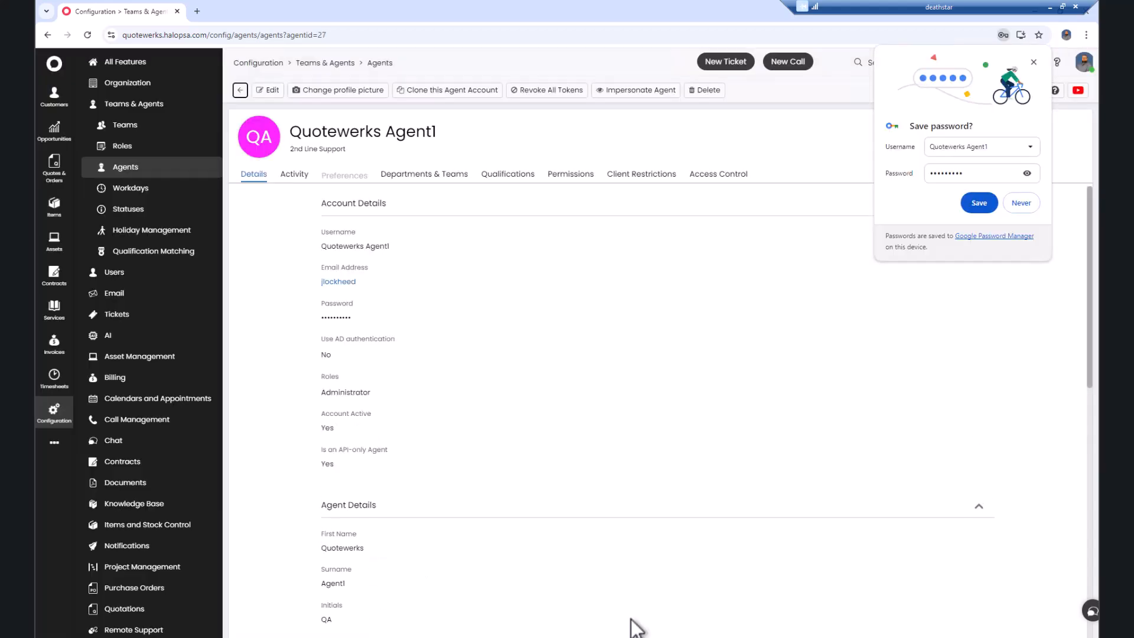
click(1028, 205)
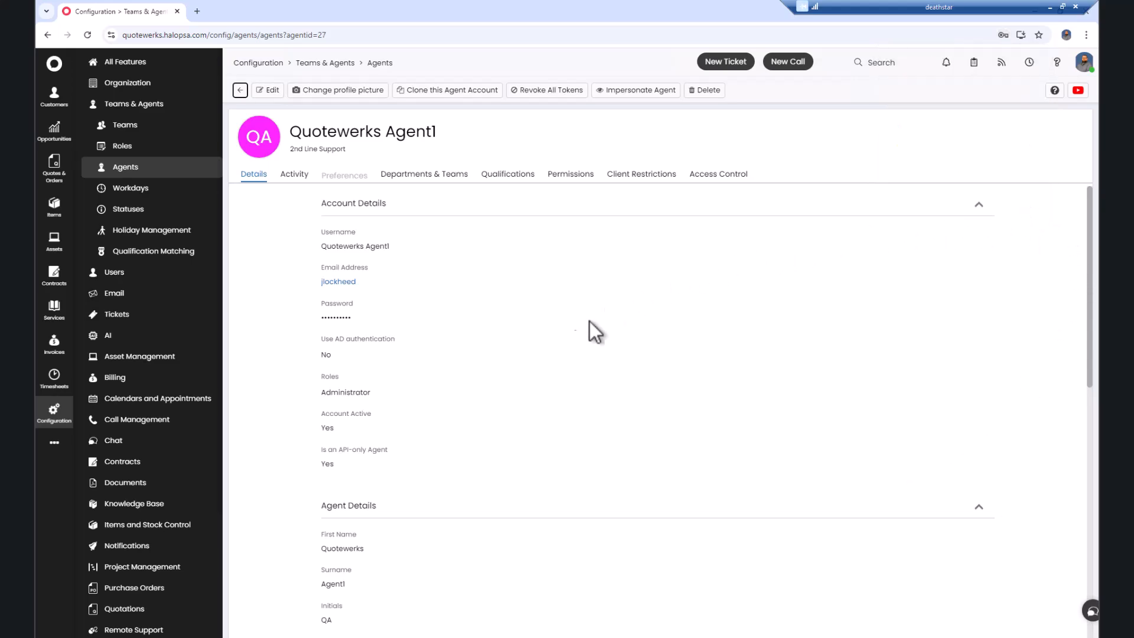
click(65, 413)
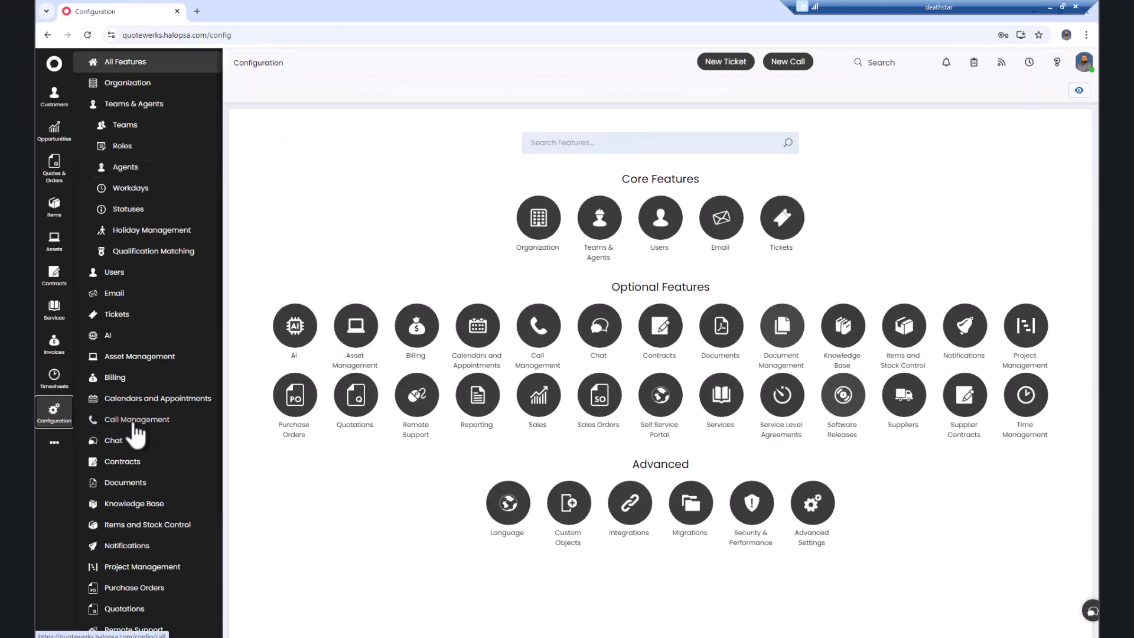
click(627, 504)
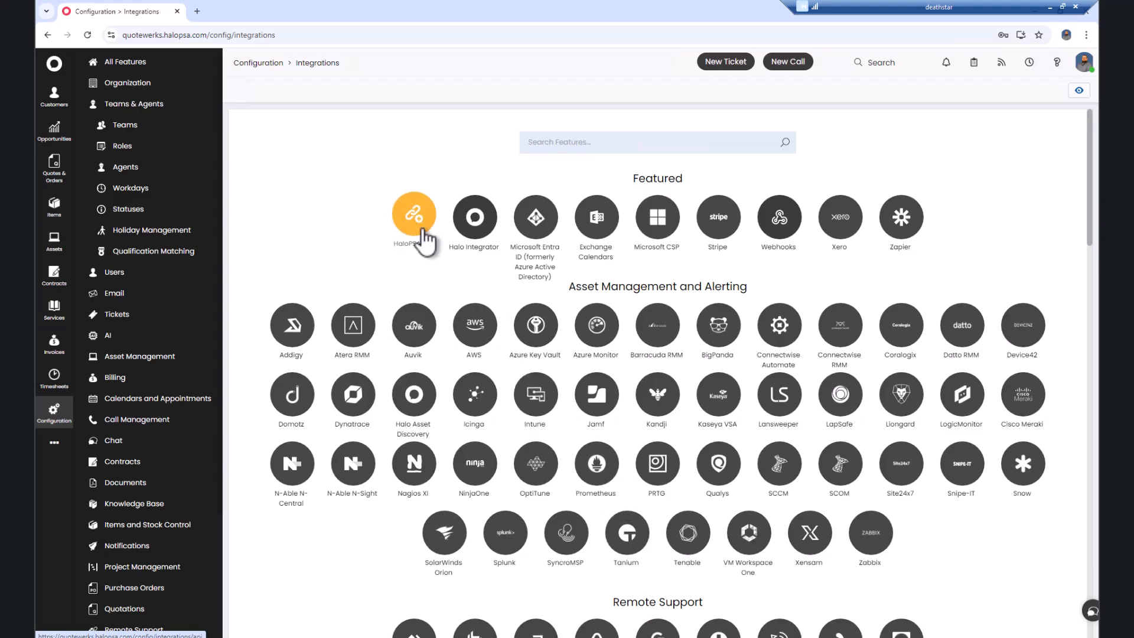
click(417, 234)
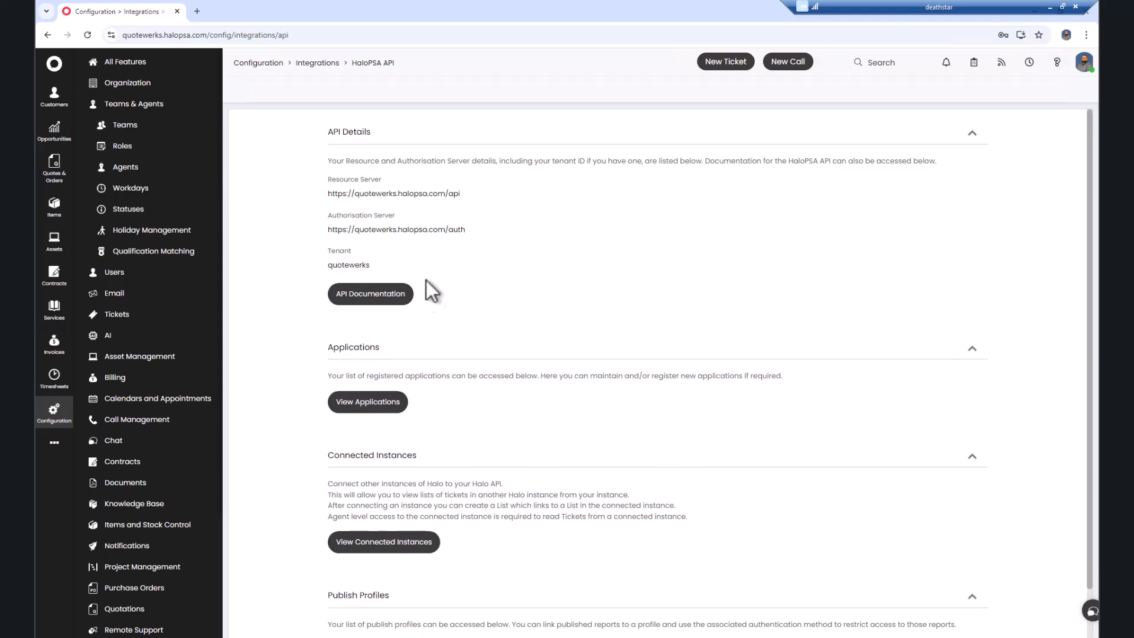
click(384, 404)
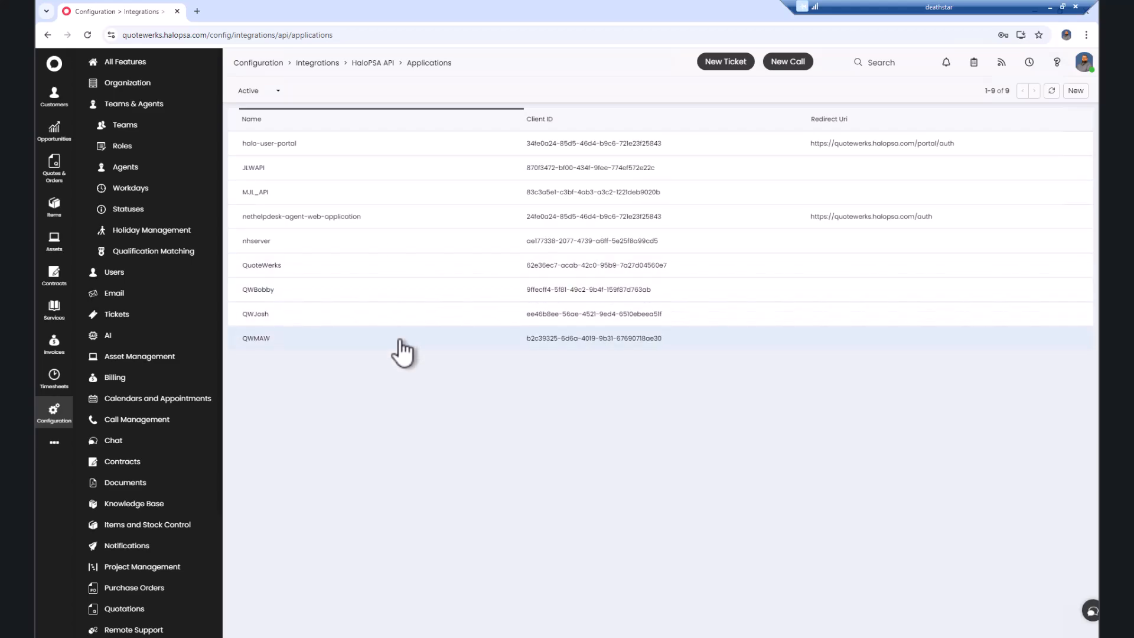
Step: Create API application QuoteWerks1 using Client ID and Secret authentication, and copy the secret
click(1076, 91)
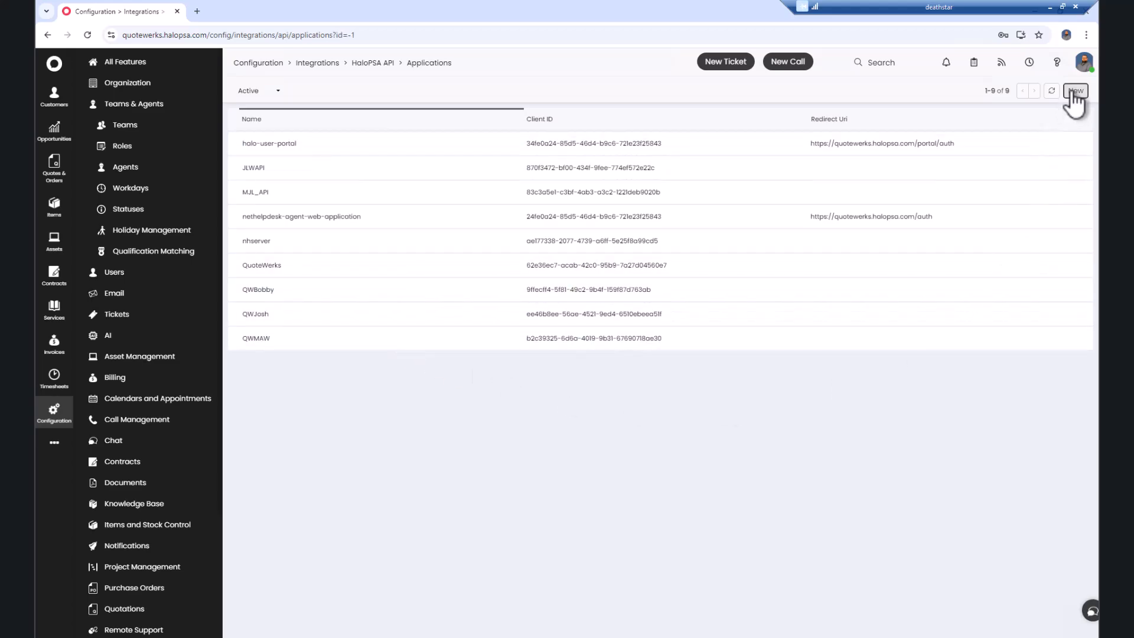
text(Quote)
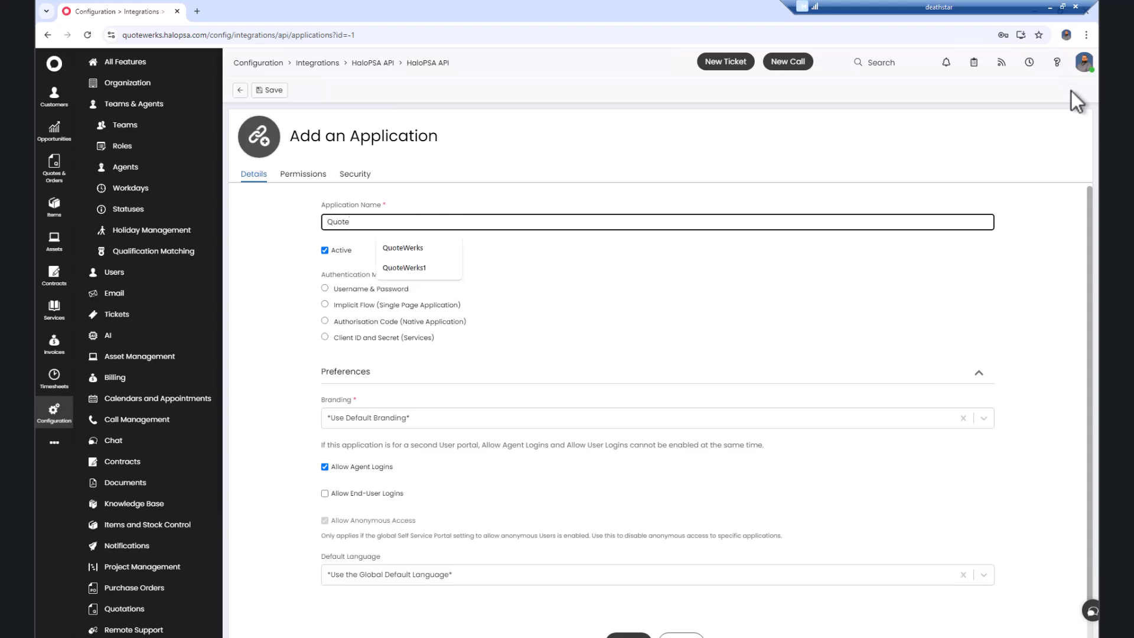
key(Down)
key(Down)
key(Return)
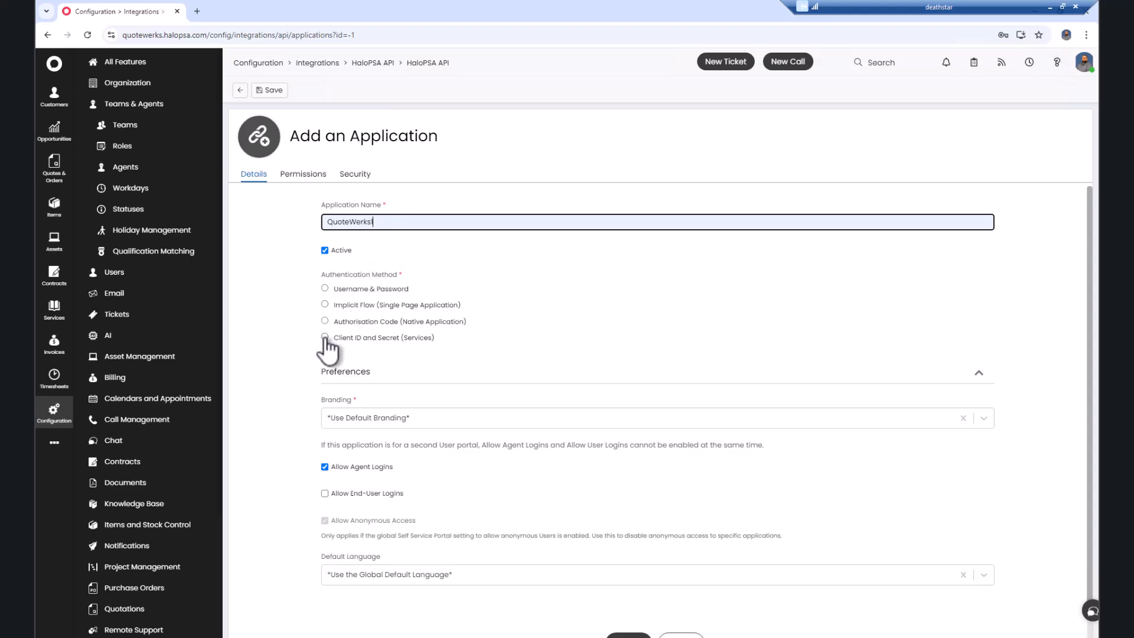
click(325, 337)
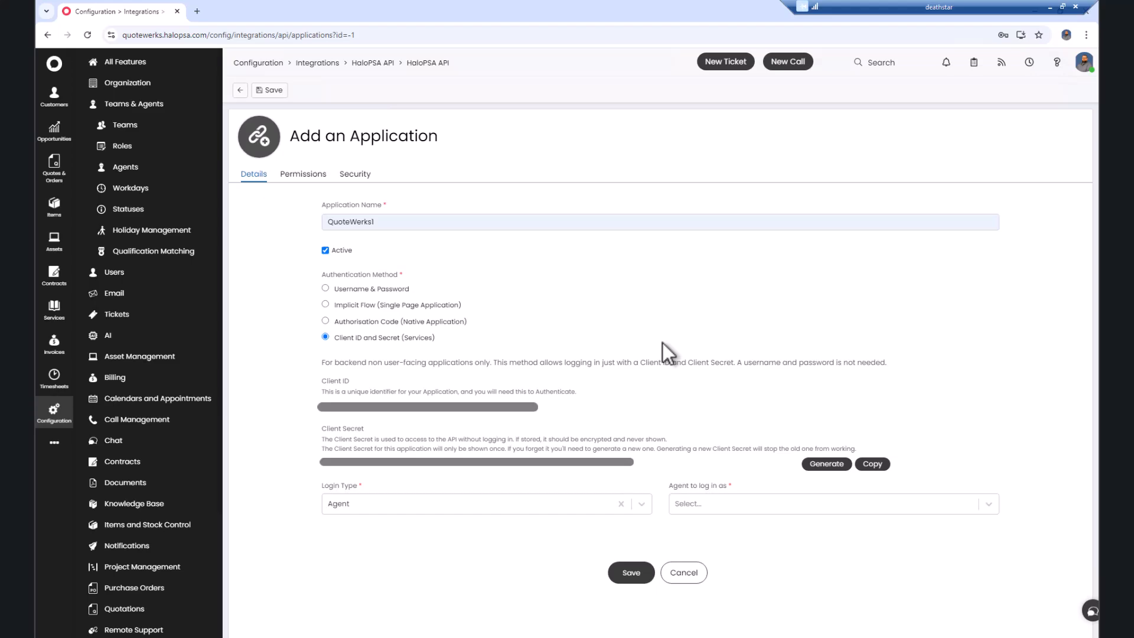
click(878, 466)
Step: Have QuoteWerks1 log in as the QuoteWerks agent with all:standard permission, and save it
click(988, 504)
scroll(942, 538, down, 8)
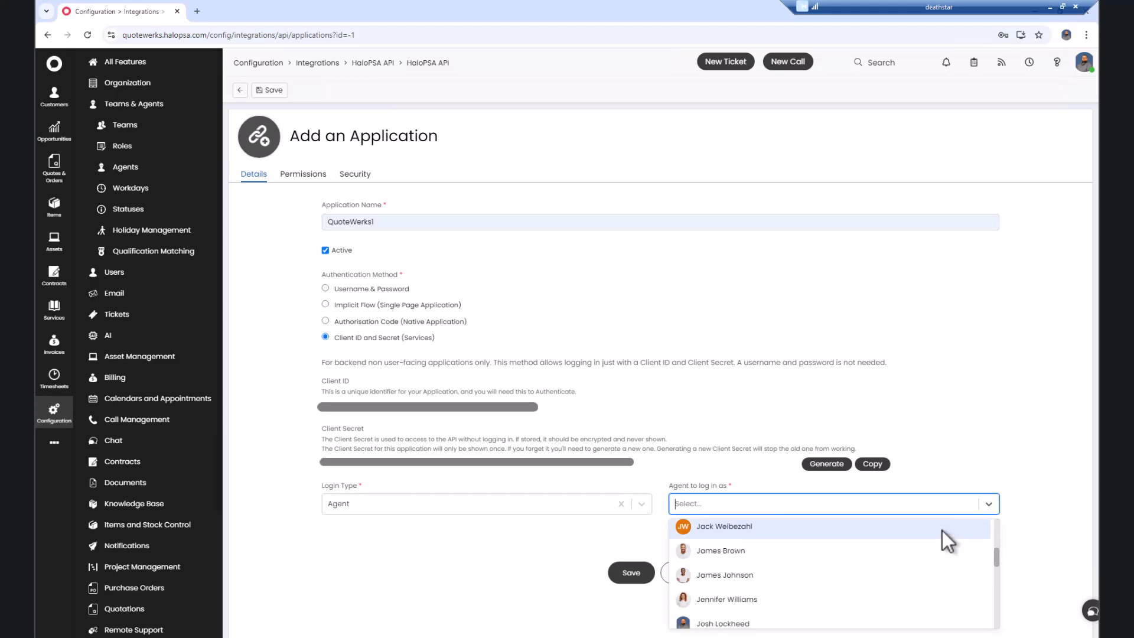
scroll(940, 544, up, 2)
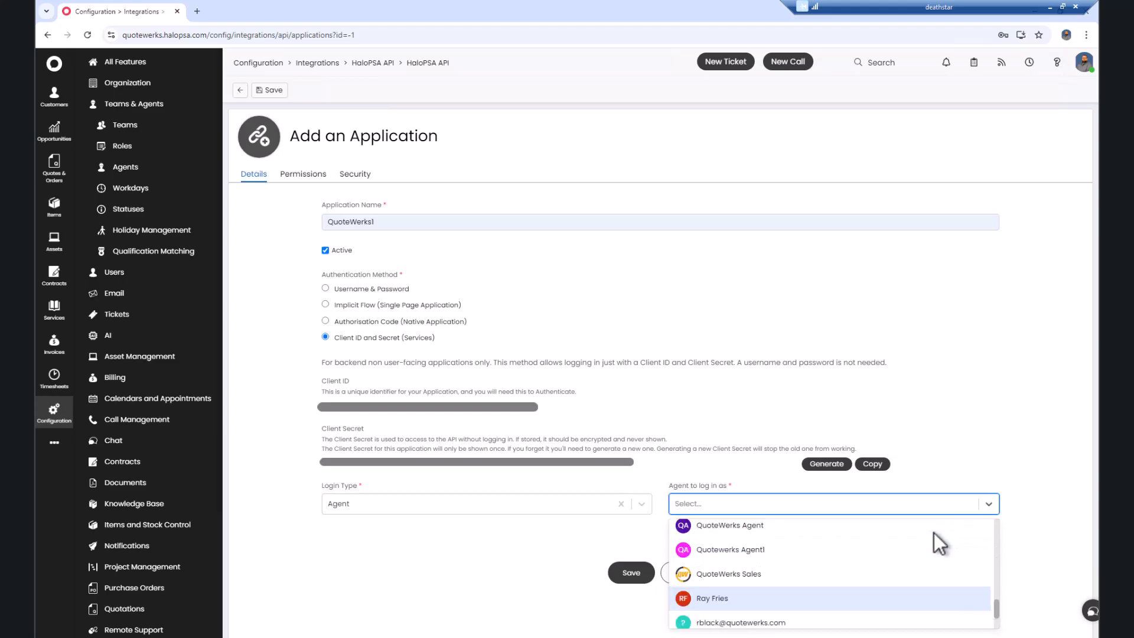
click(893, 555)
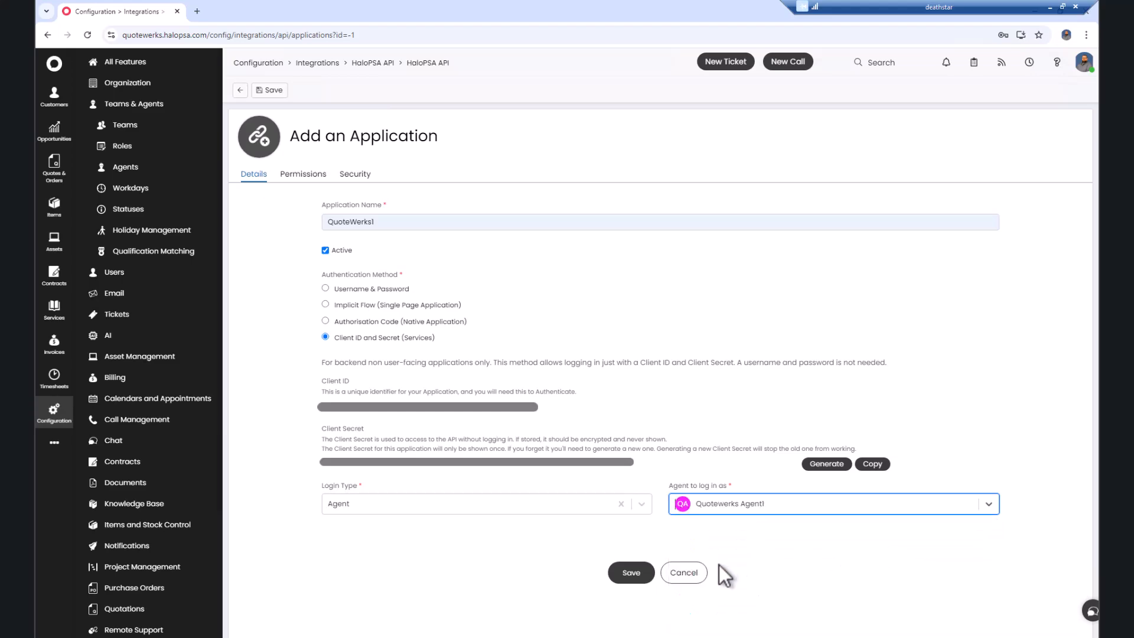
click(301, 174)
click(326, 266)
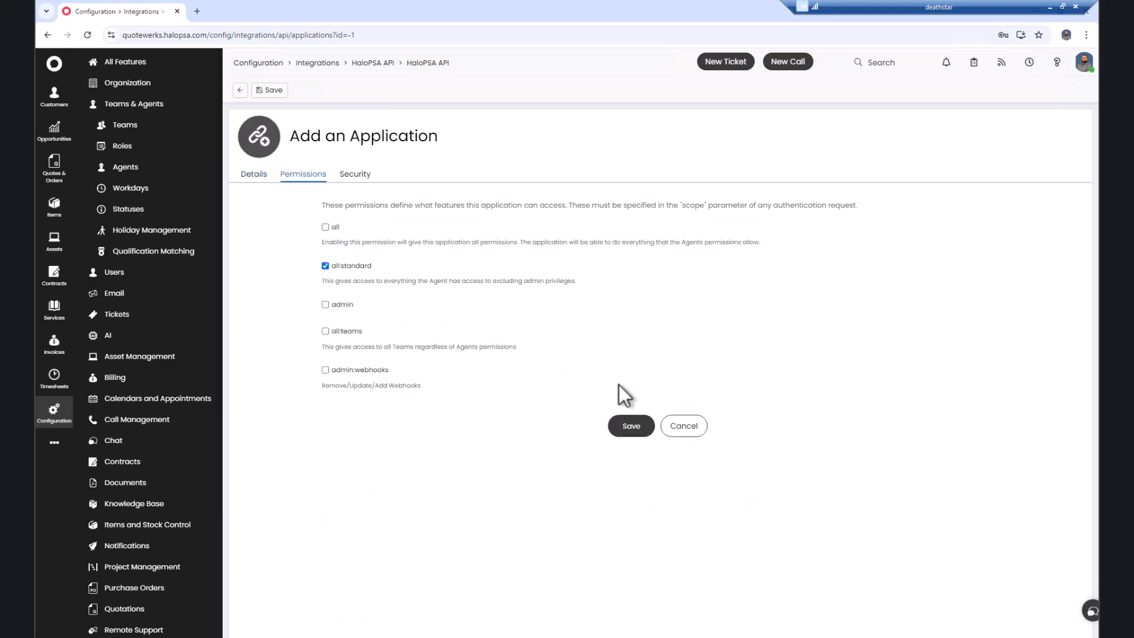
click(631, 428)
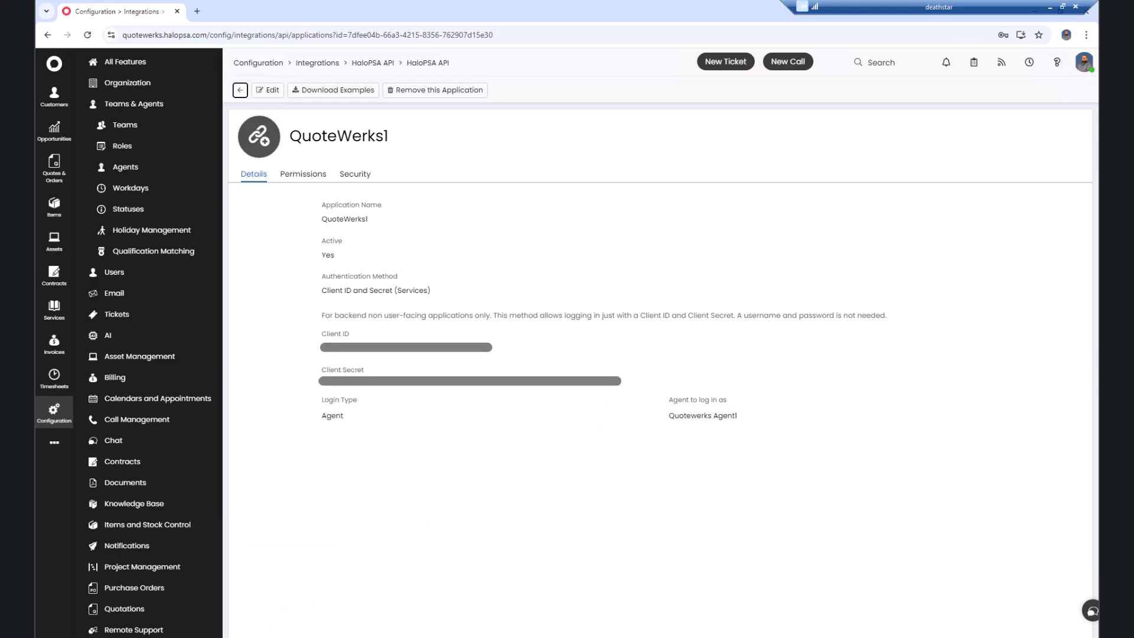
Step: In QuoteWerks, open HaloPSA Setup from Contacts > Setup Contact Manager
mouse_move(269, 635)
click(234, 615)
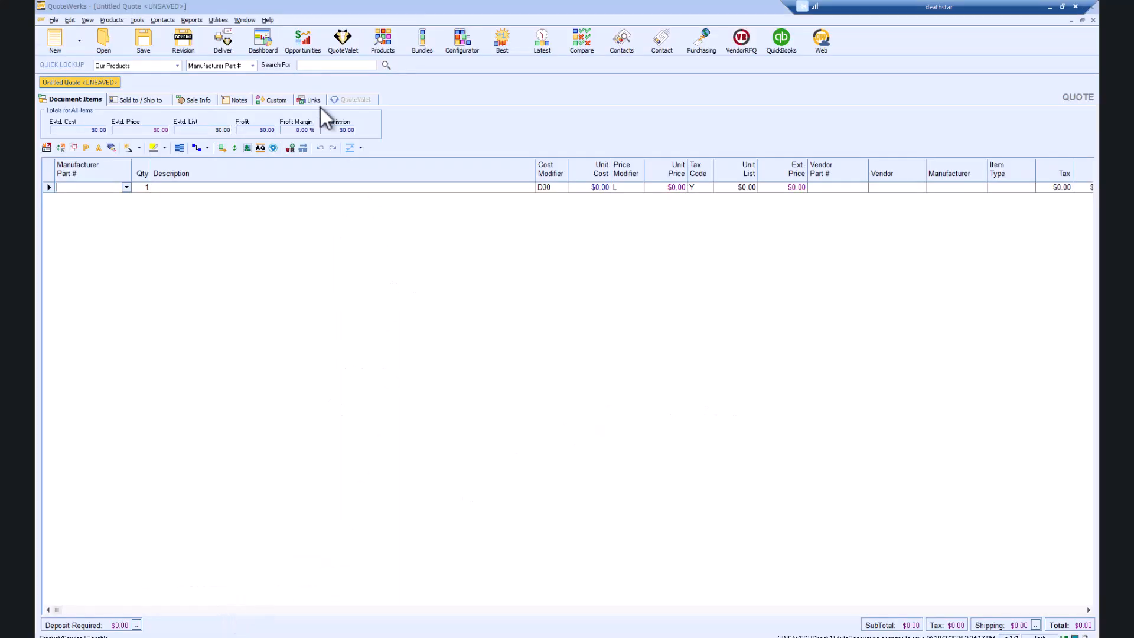
click(163, 21)
click(194, 72)
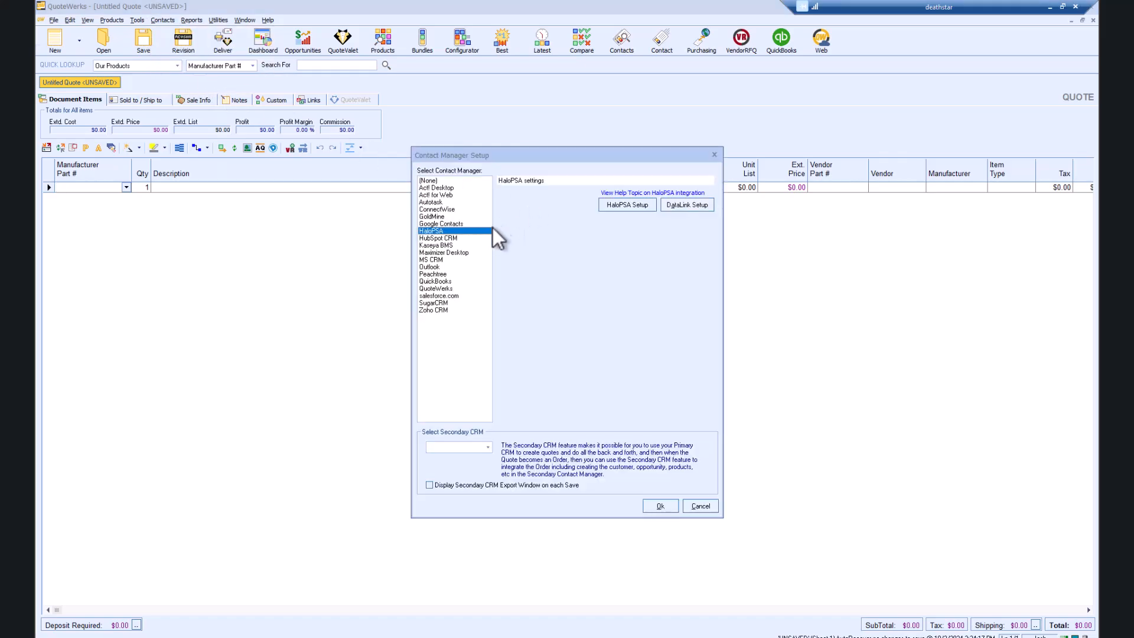
click(625, 207)
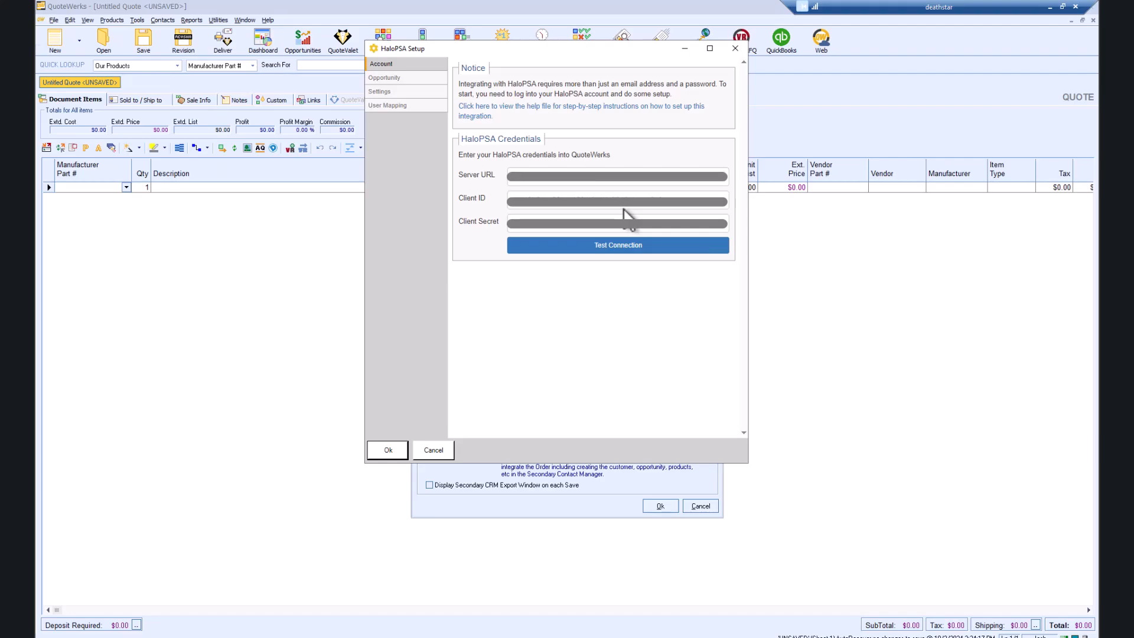
Step: Test the HaloPSA connection successfully and go to the Opportunity settings page
click(623, 257)
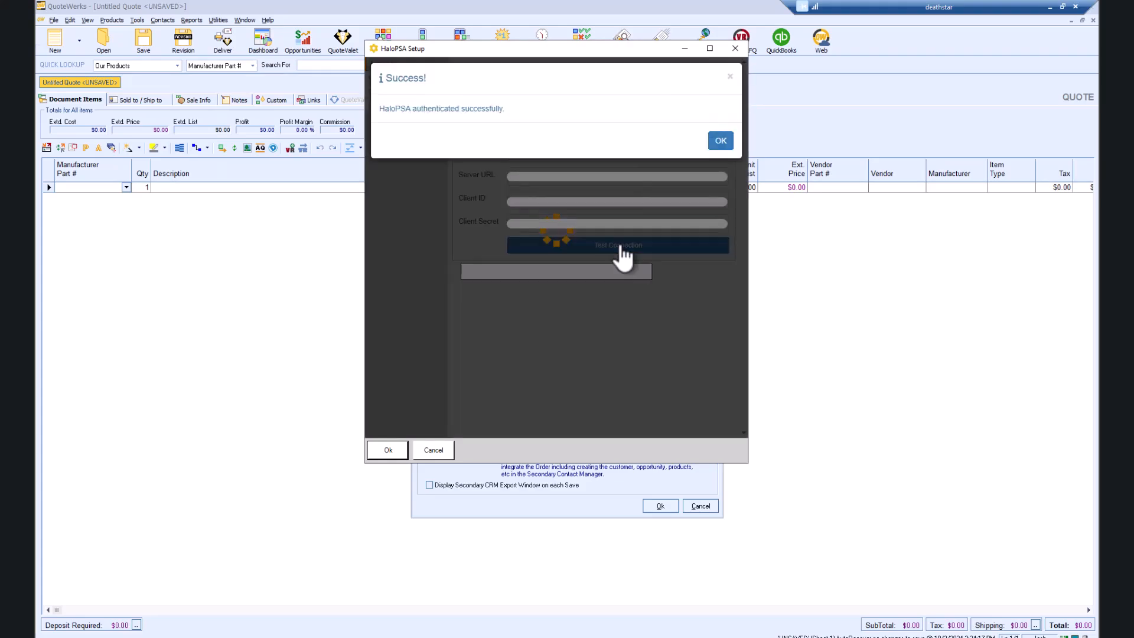
click(721, 142)
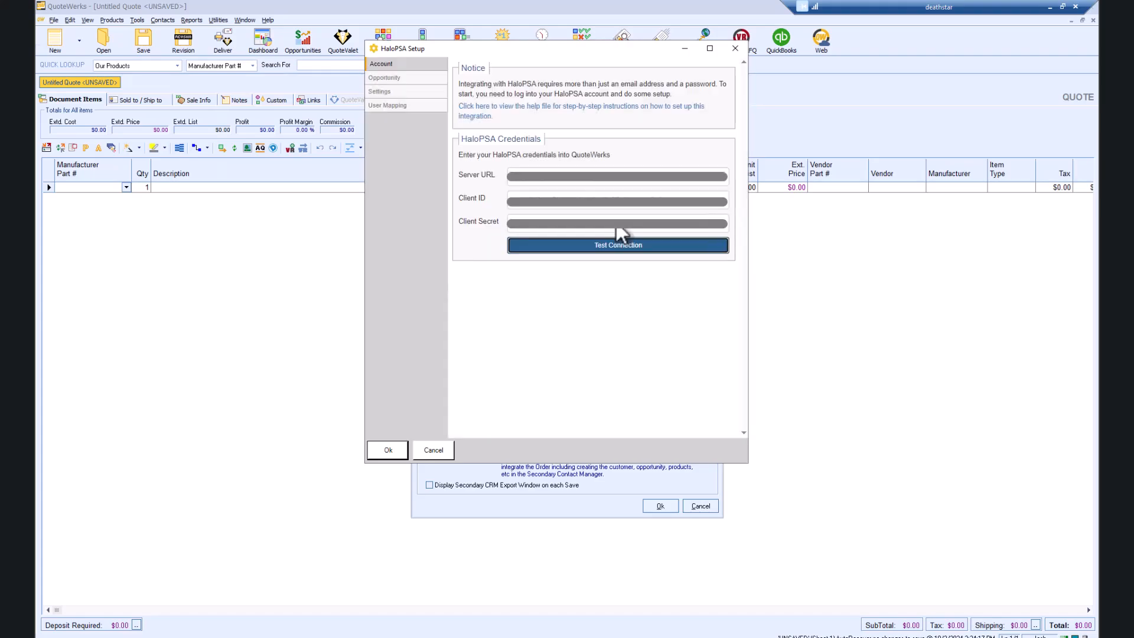
click(413, 83)
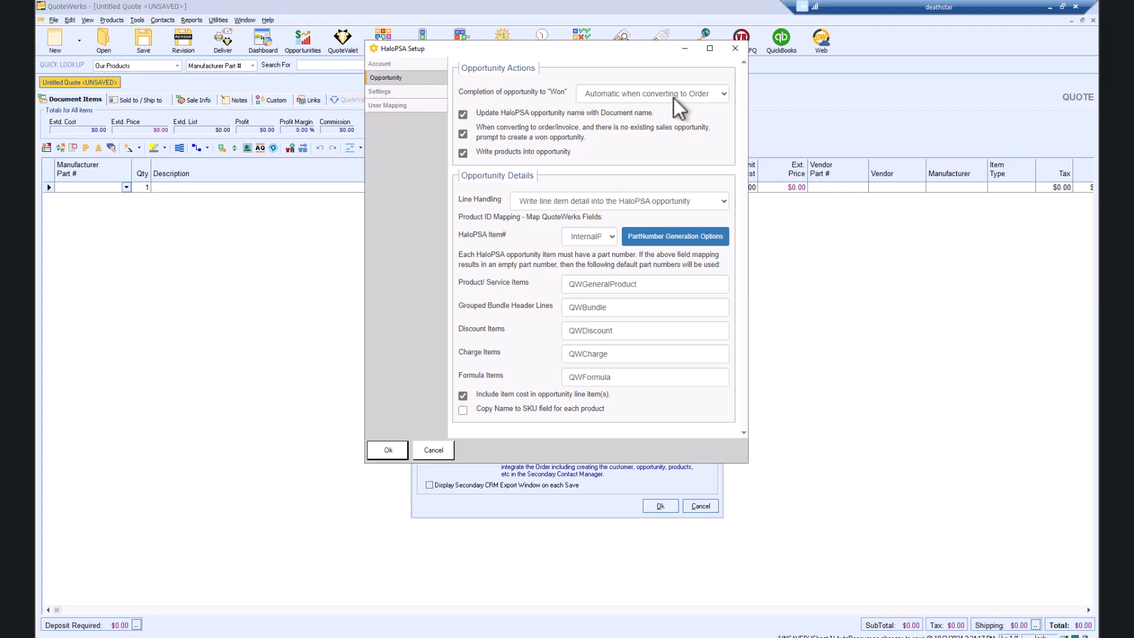
Step: Keep auto-completion on order conversion and line-item detail, mapping HaloPSA Item# to InternalPartNumber
click(723, 97)
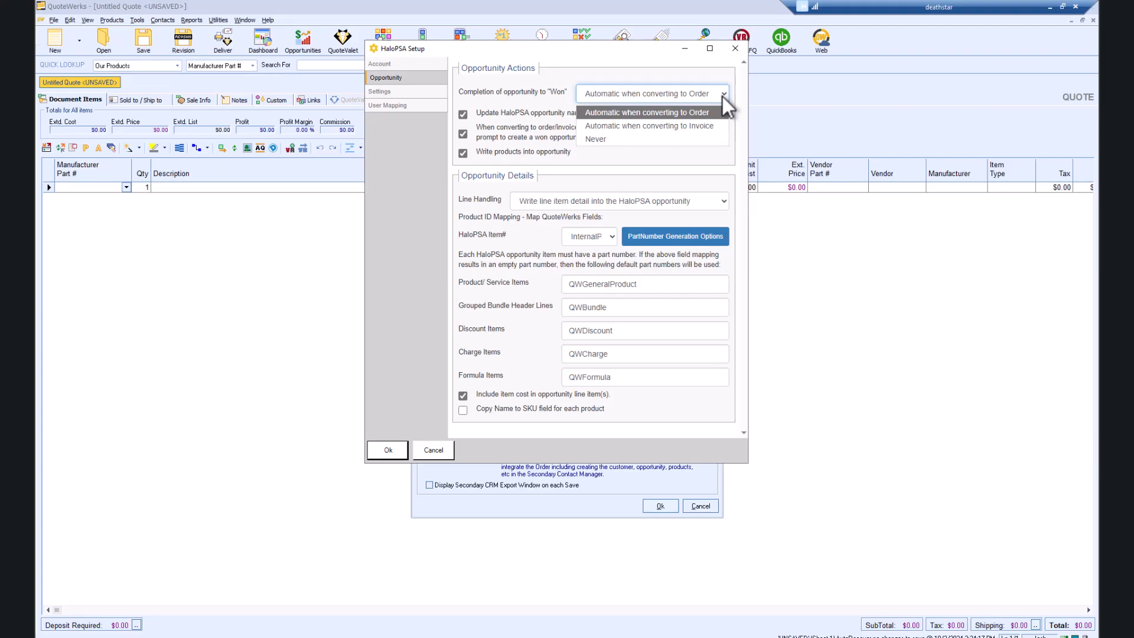
click(722, 97)
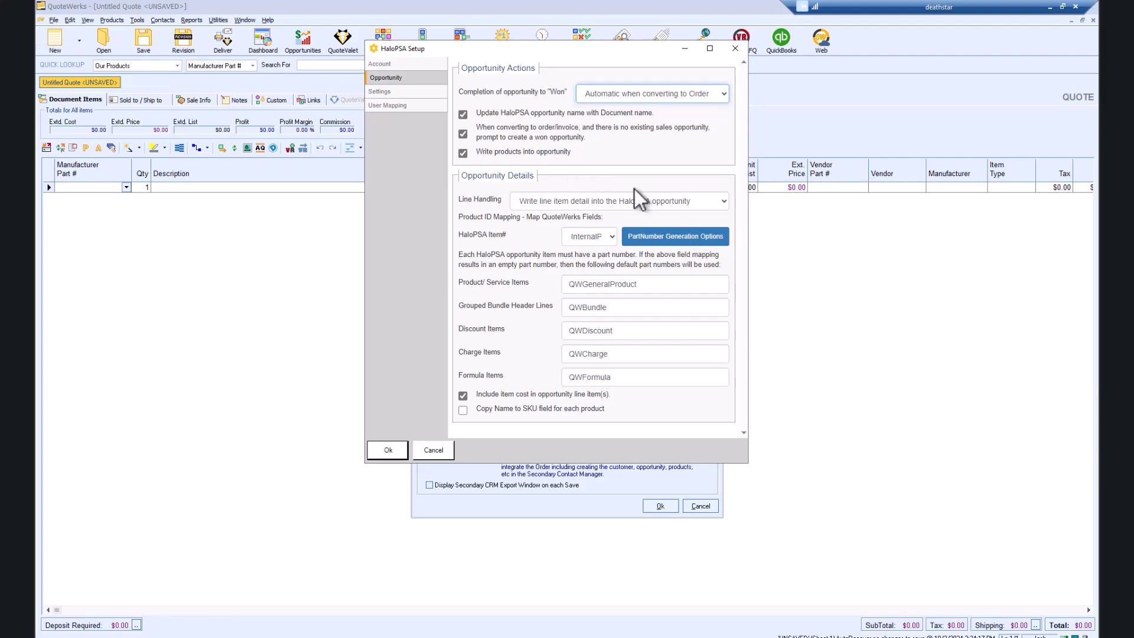
click(725, 200)
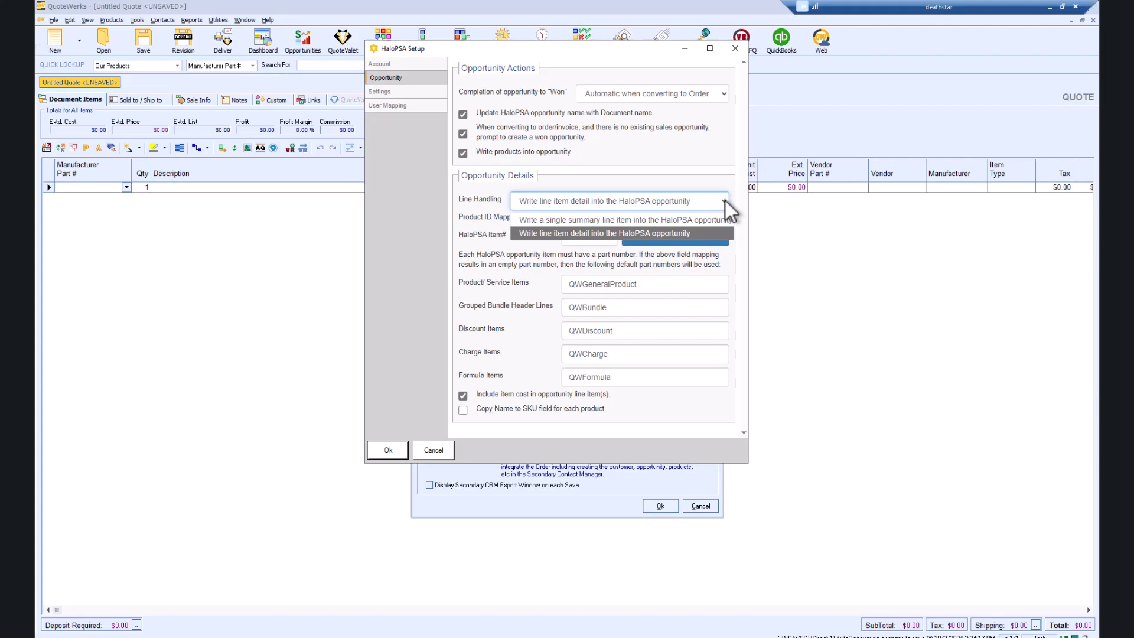
click(708, 232)
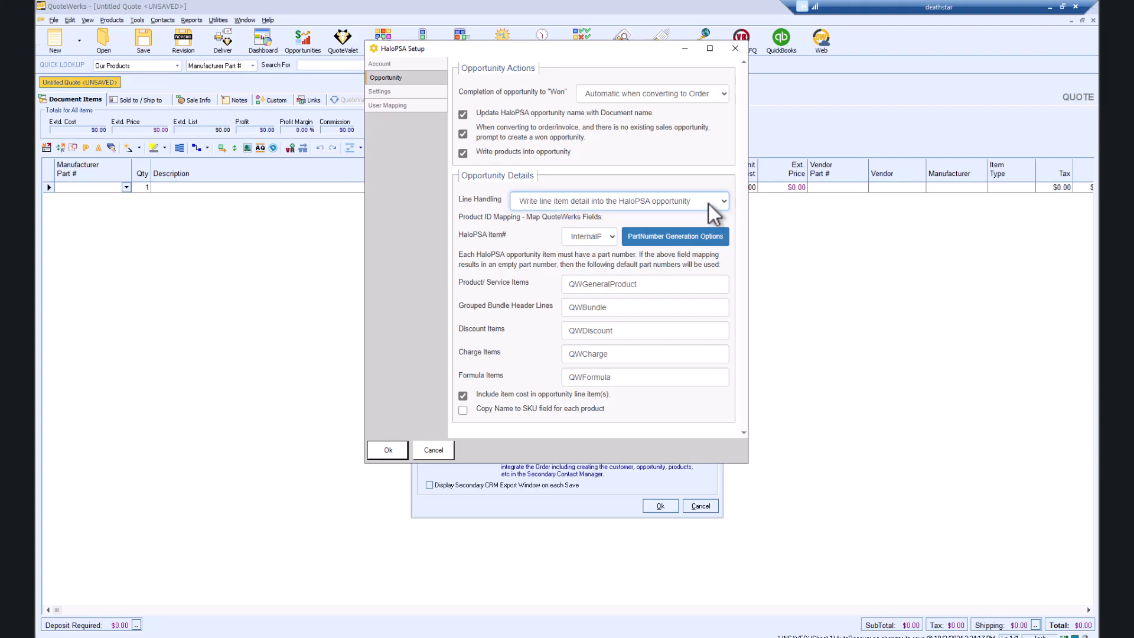
click(612, 236)
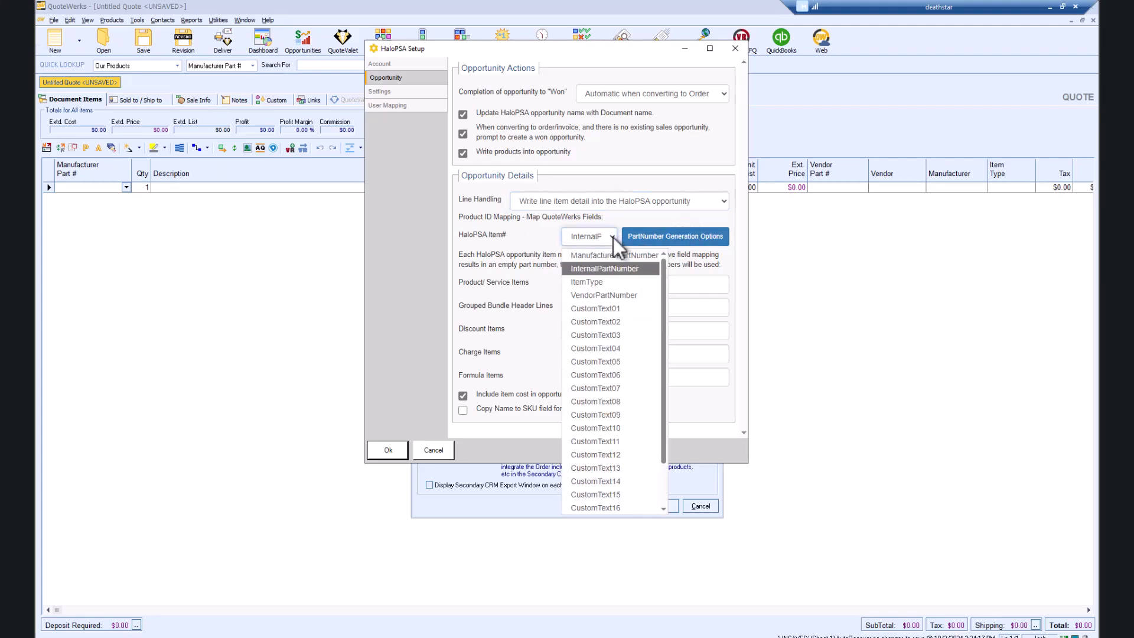
click(612, 254)
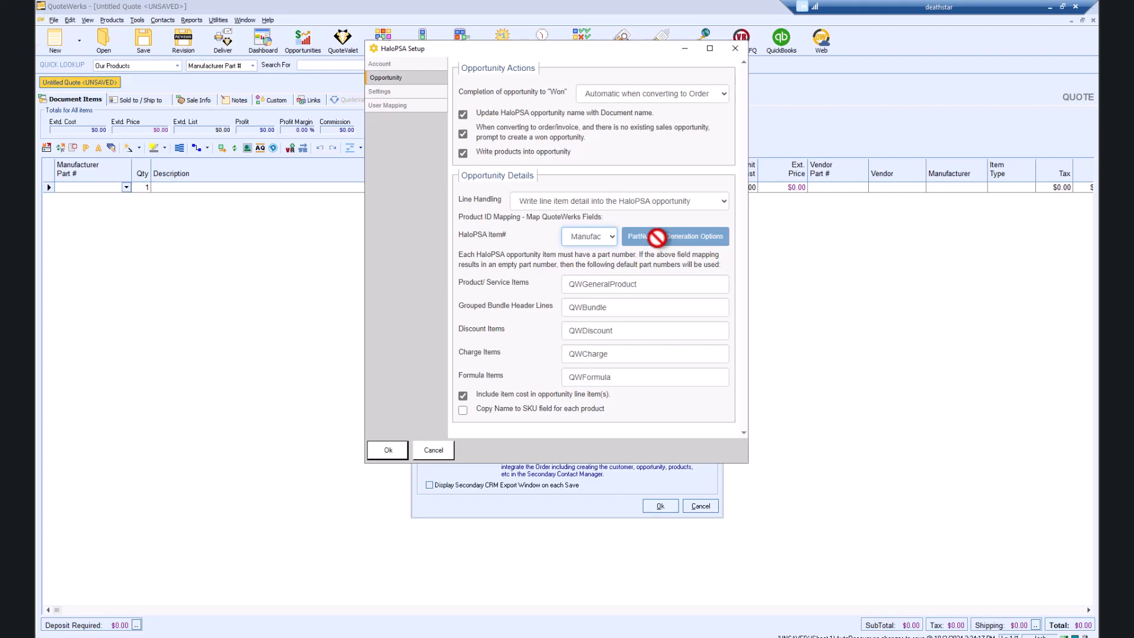
click(612, 237)
click(608, 251)
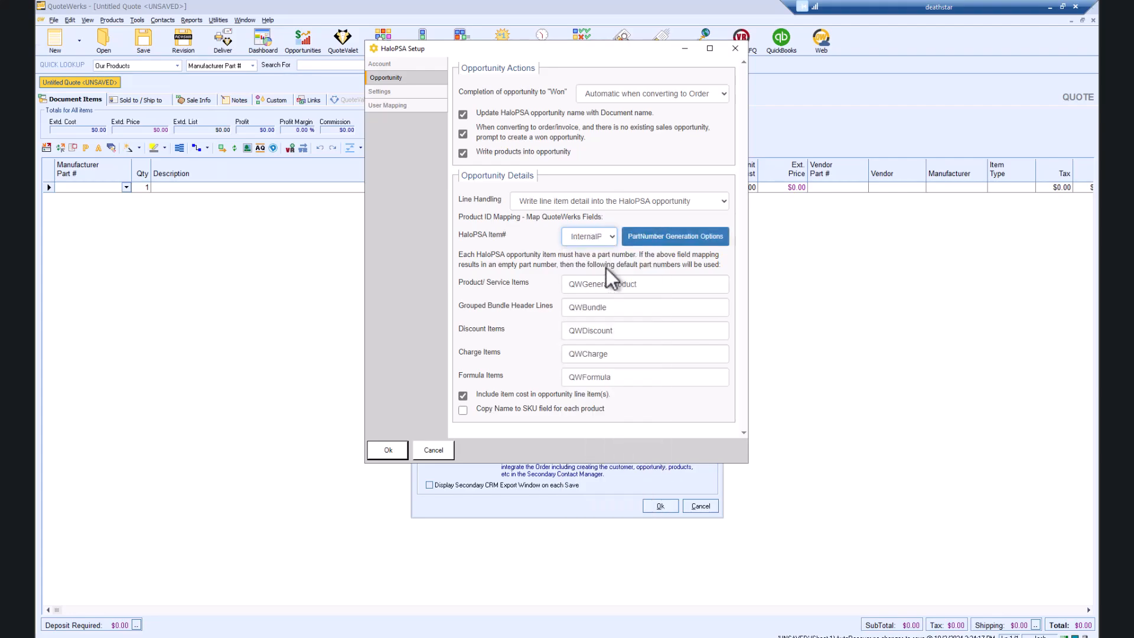
click(658, 239)
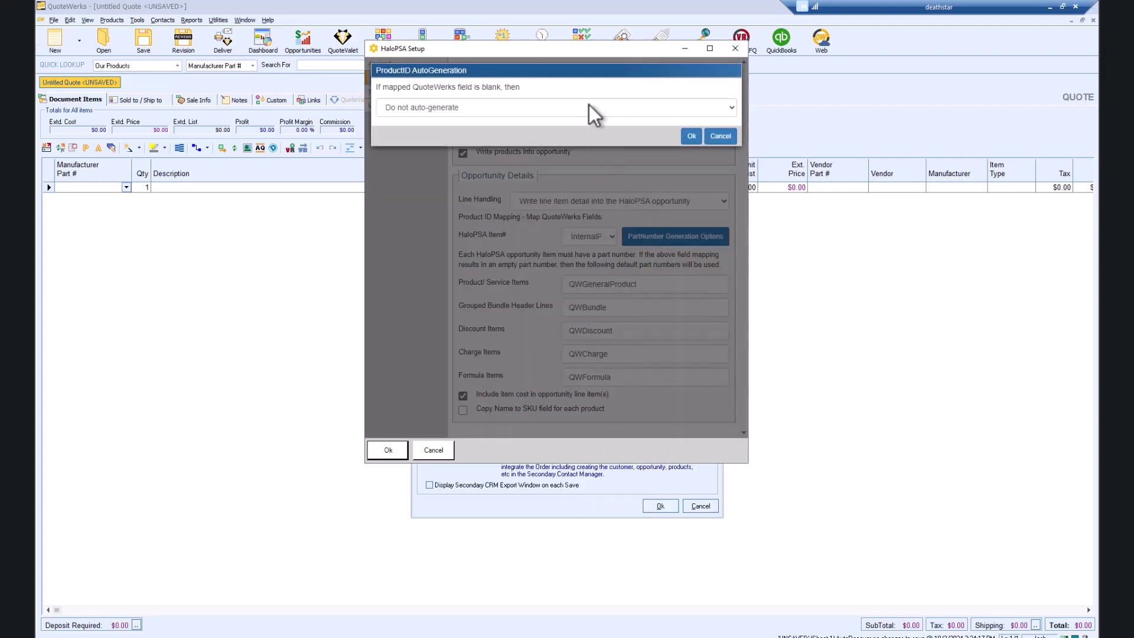
Step: Keep part number auto-generation off and copy product names into the SKU field
click(606, 108)
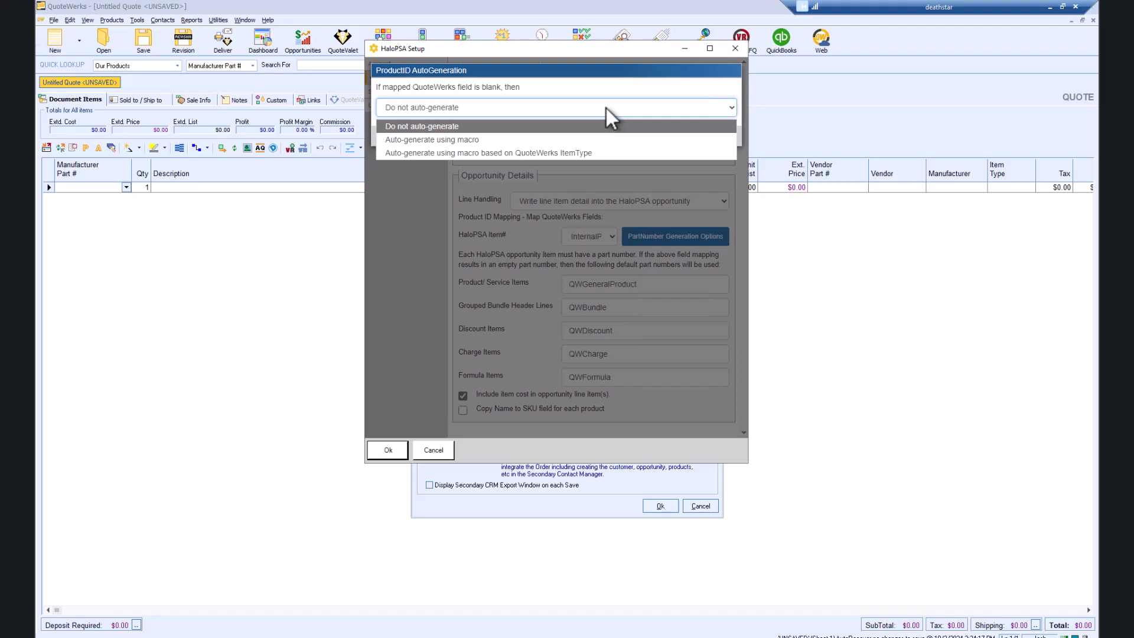
click(611, 124)
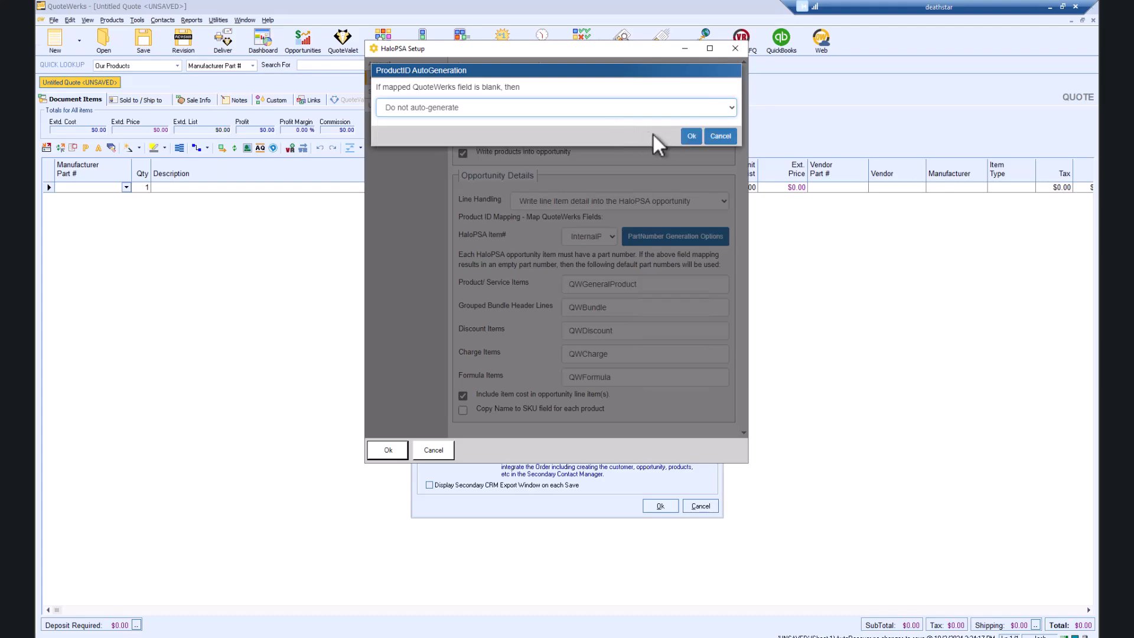
click(692, 137)
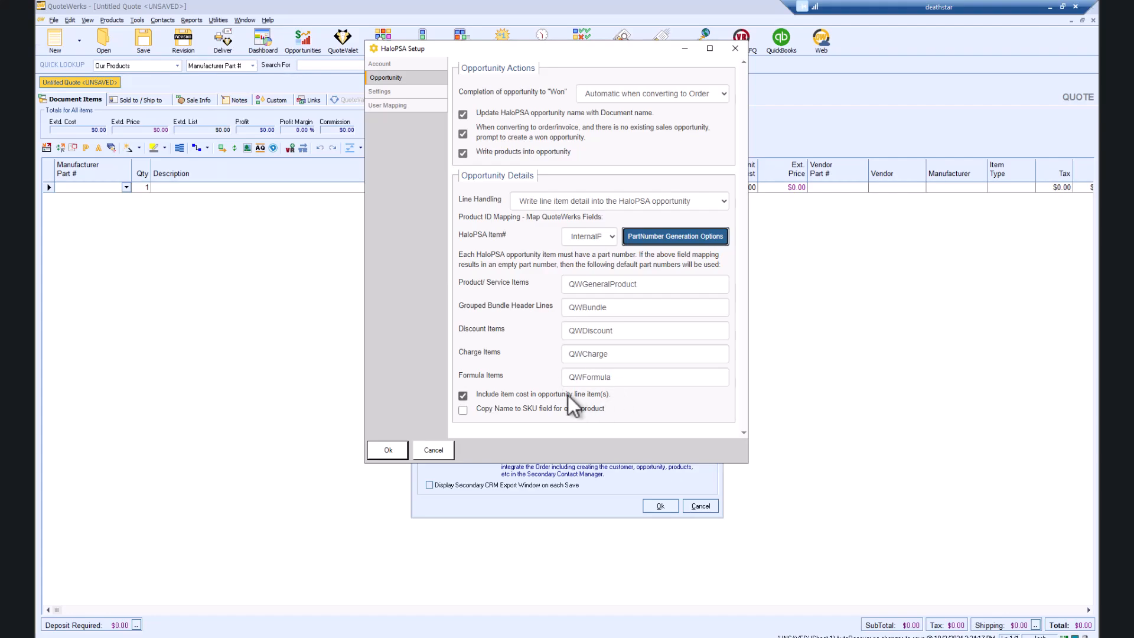
click(463, 410)
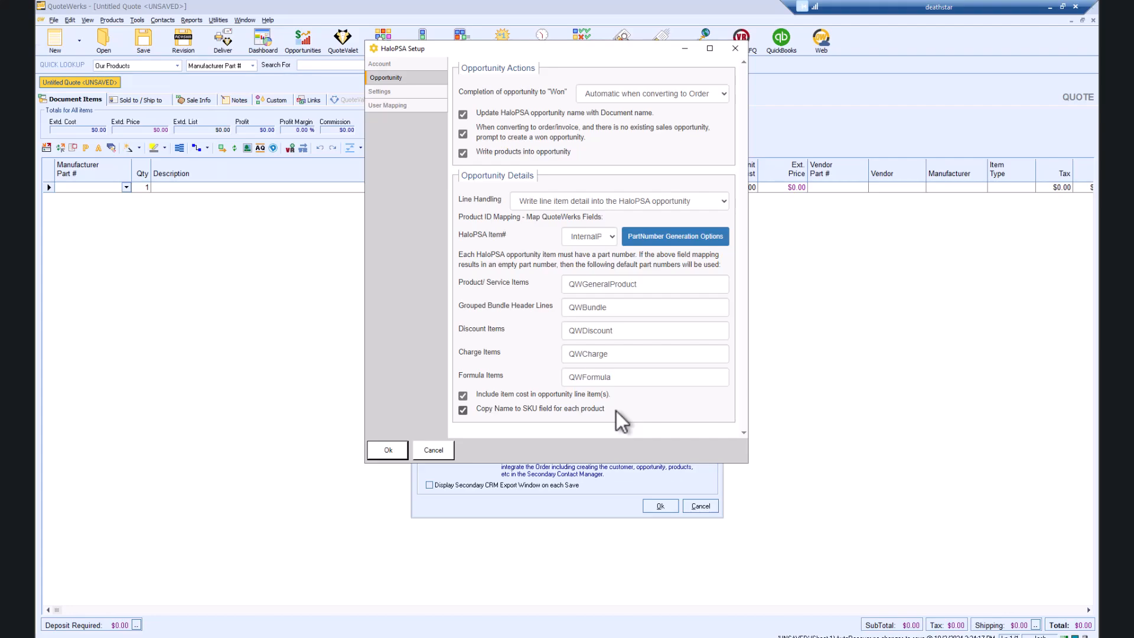
click(407, 92)
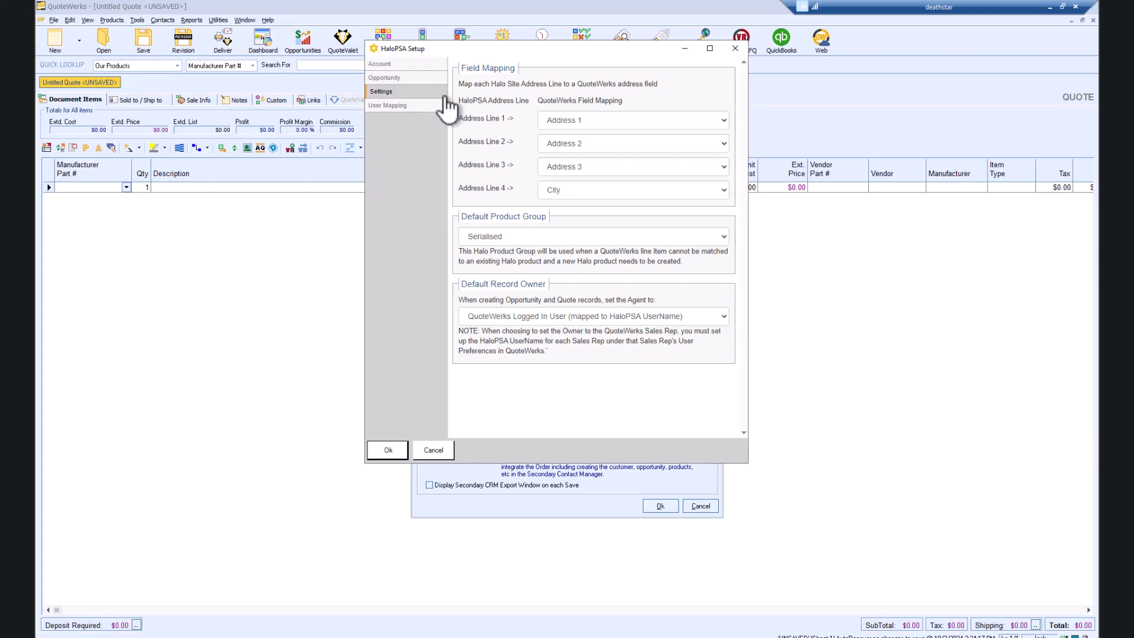
Step: Leave Address Line 1 as Address 1, product group Serialised, and logged-in user as record owner
click(724, 122)
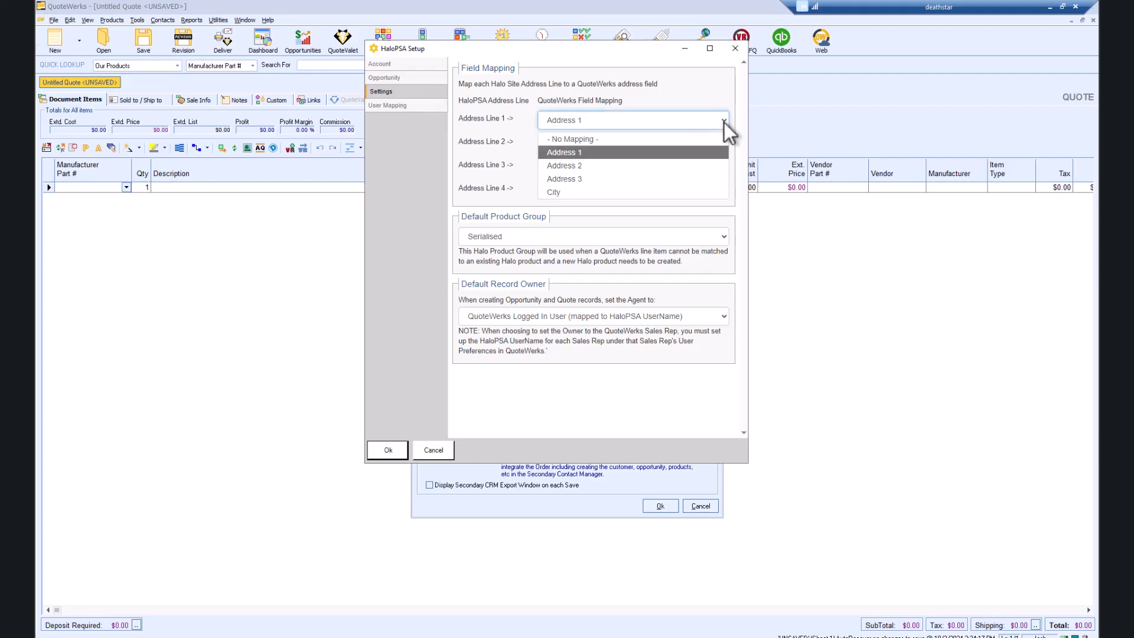
click(724, 123)
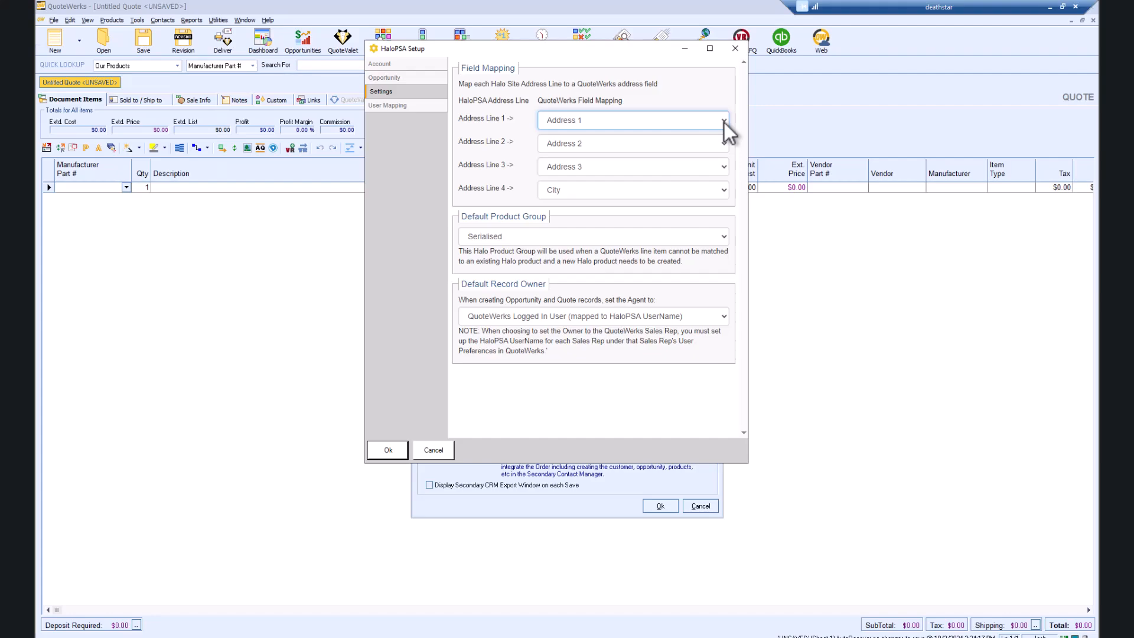
click(725, 237)
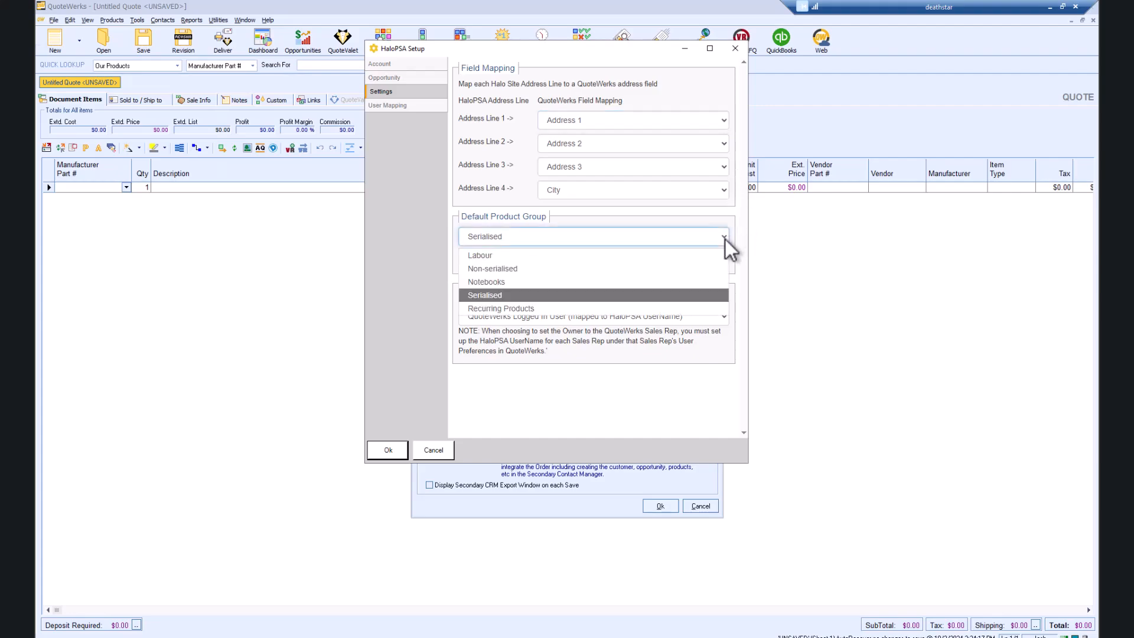
click(697, 295)
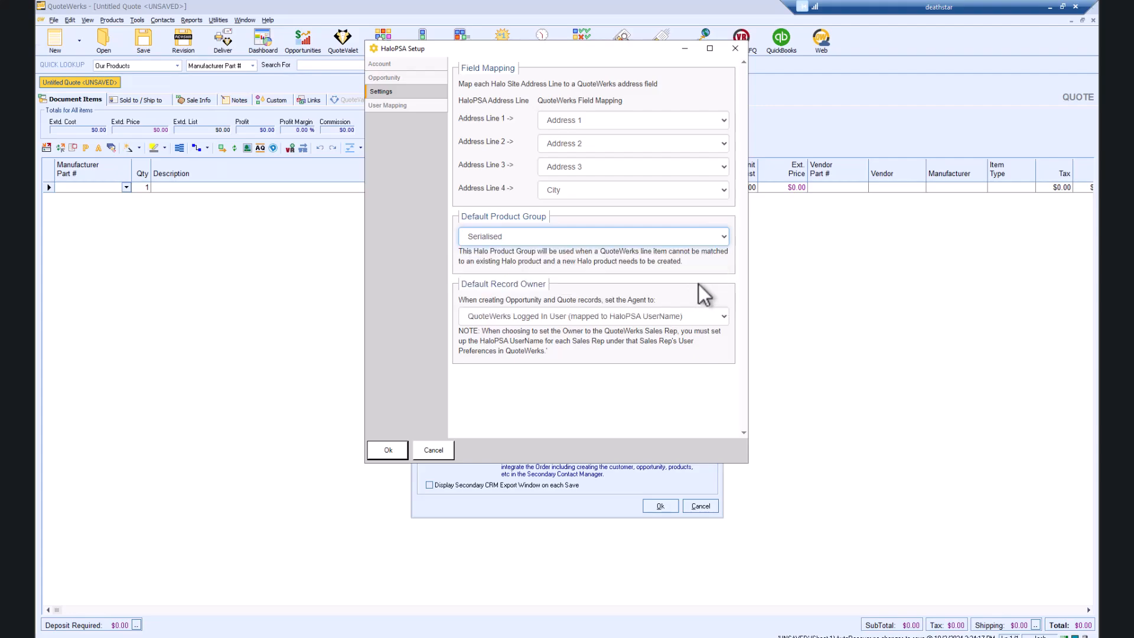
click(723, 322)
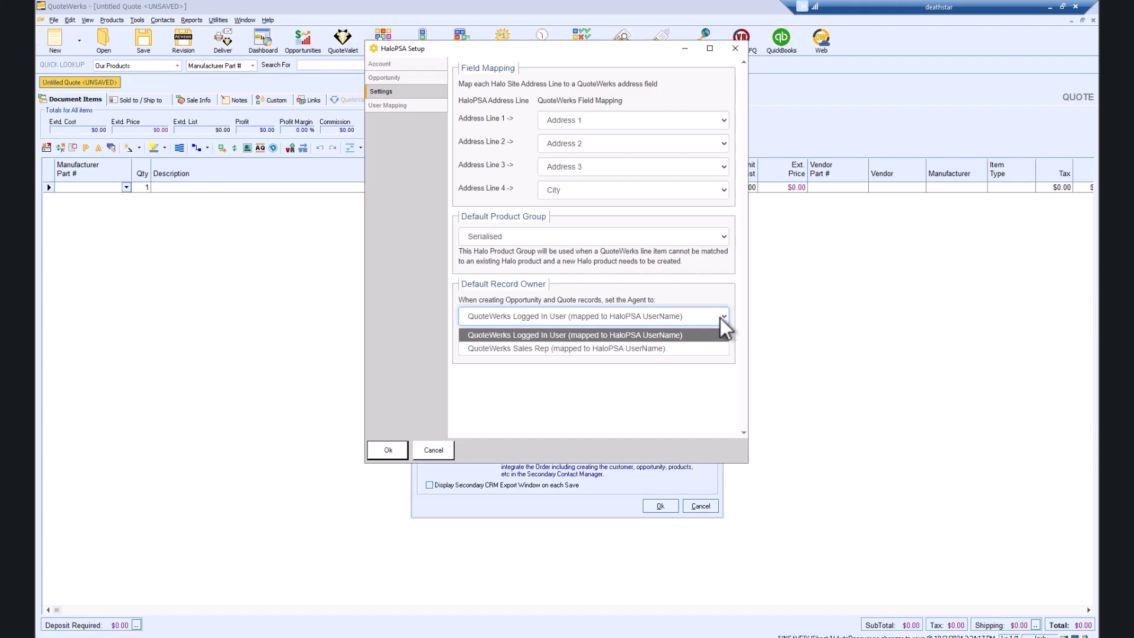
click(405, 105)
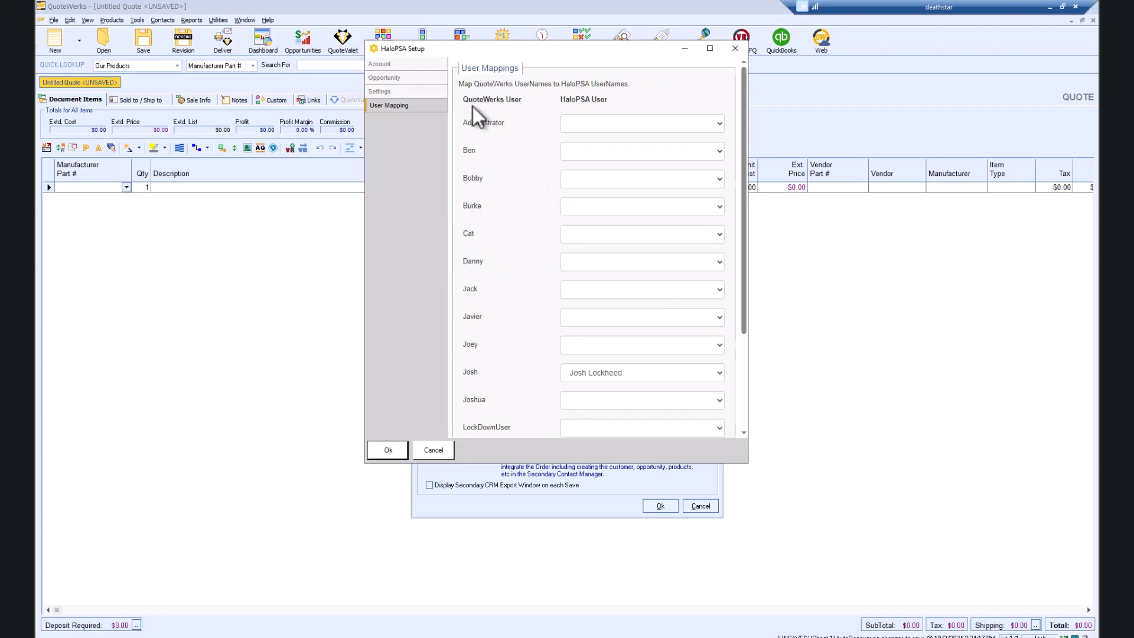
Step: Map the second and third QuoteWerks users to their matching HaloPSA users
click(719, 151)
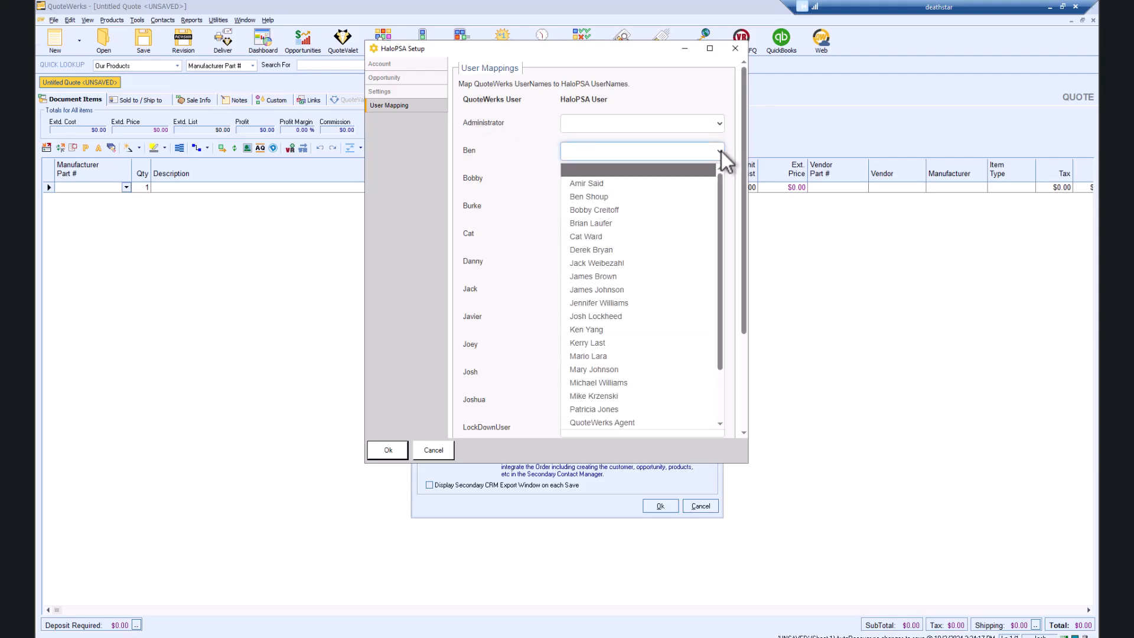
click(682, 193)
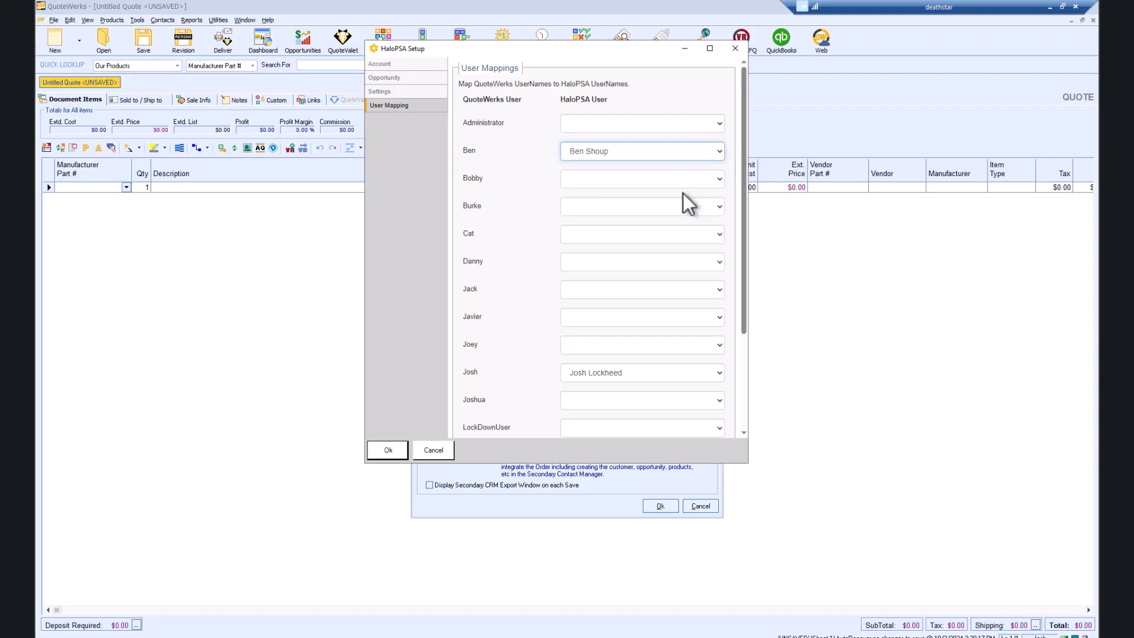
click(718, 179)
click(680, 235)
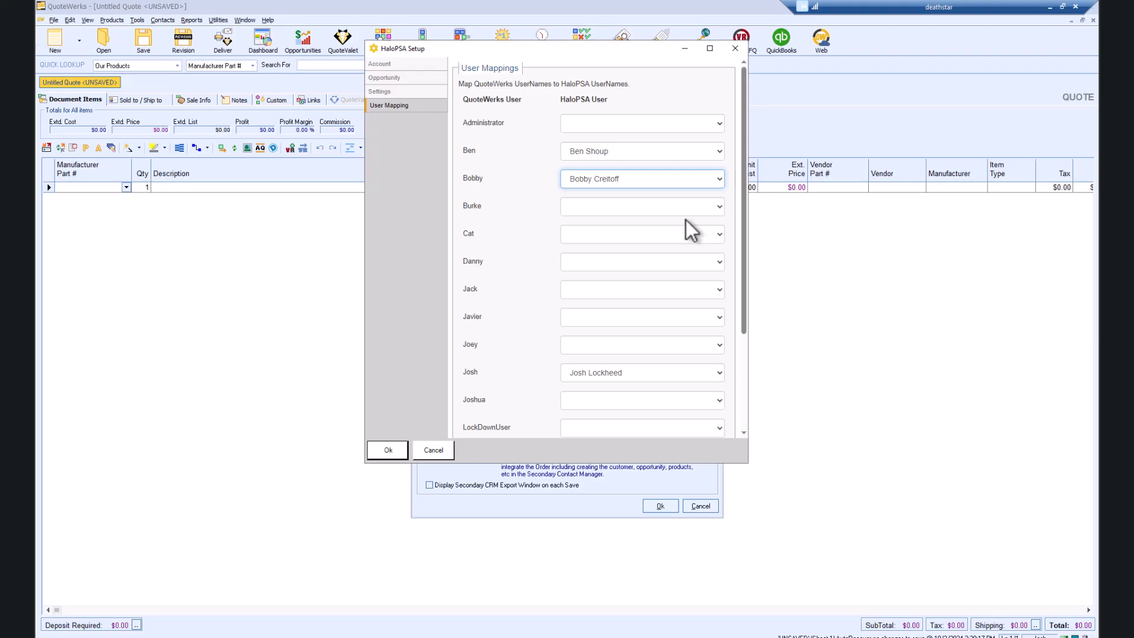
Step: Review the Account, Opportunity, Settings and User Mapping pages of HaloPSA Setup
click(381, 64)
click(407, 79)
click(408, 90)
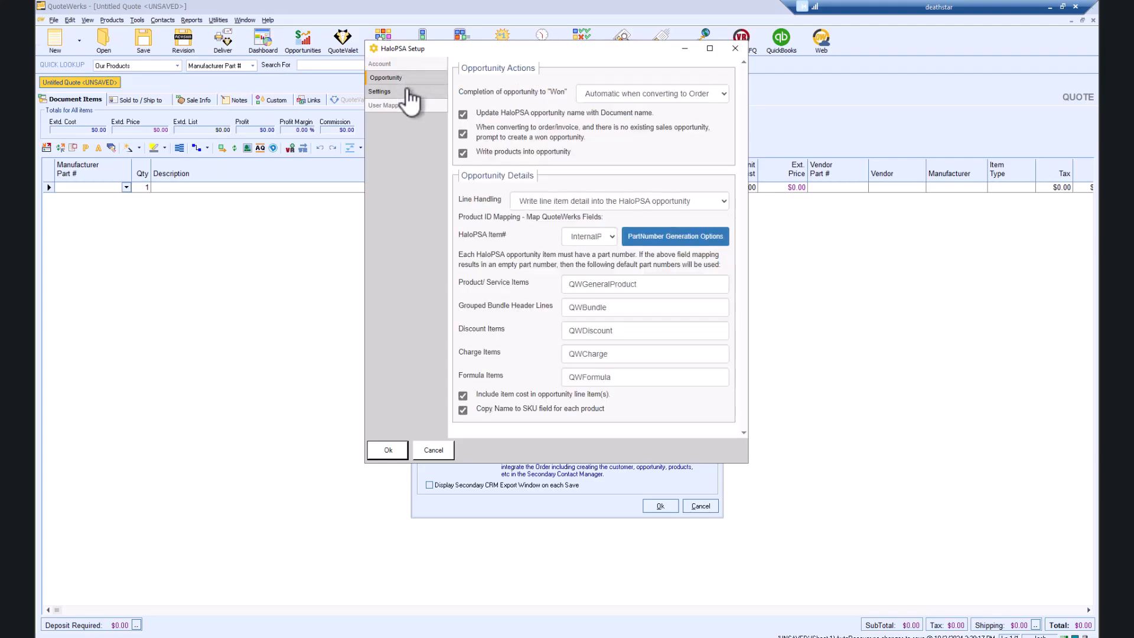
click(402, 105)
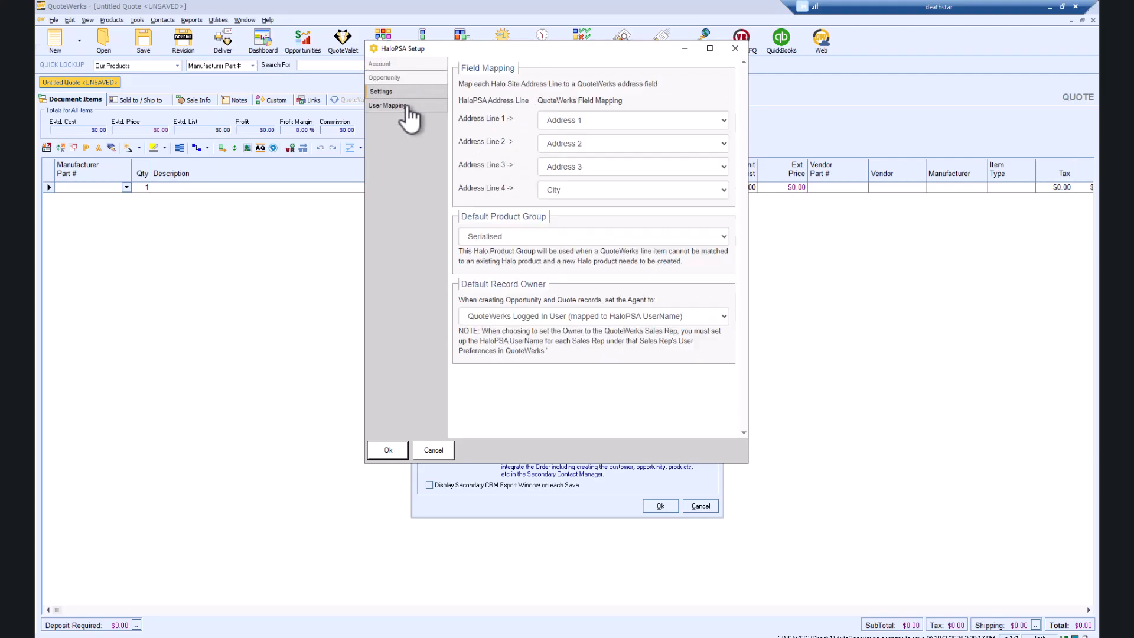
Step: Save HaloPSA Setup with Ok and launch DataLink Setup from Contact Manager Setup
click(388, 449)
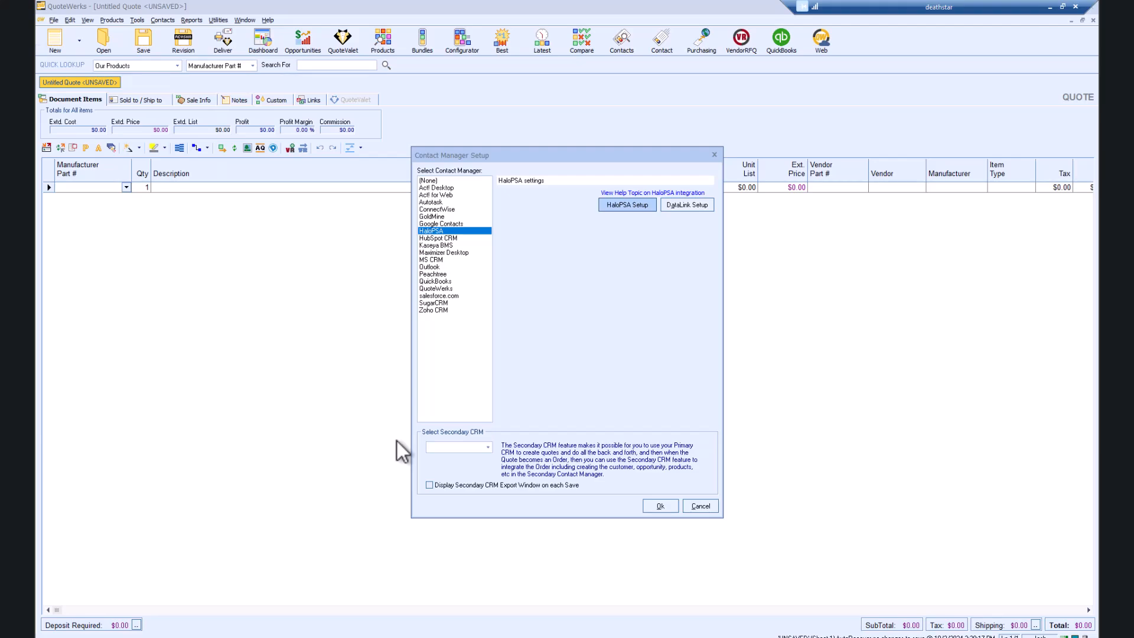
click(686, 207)
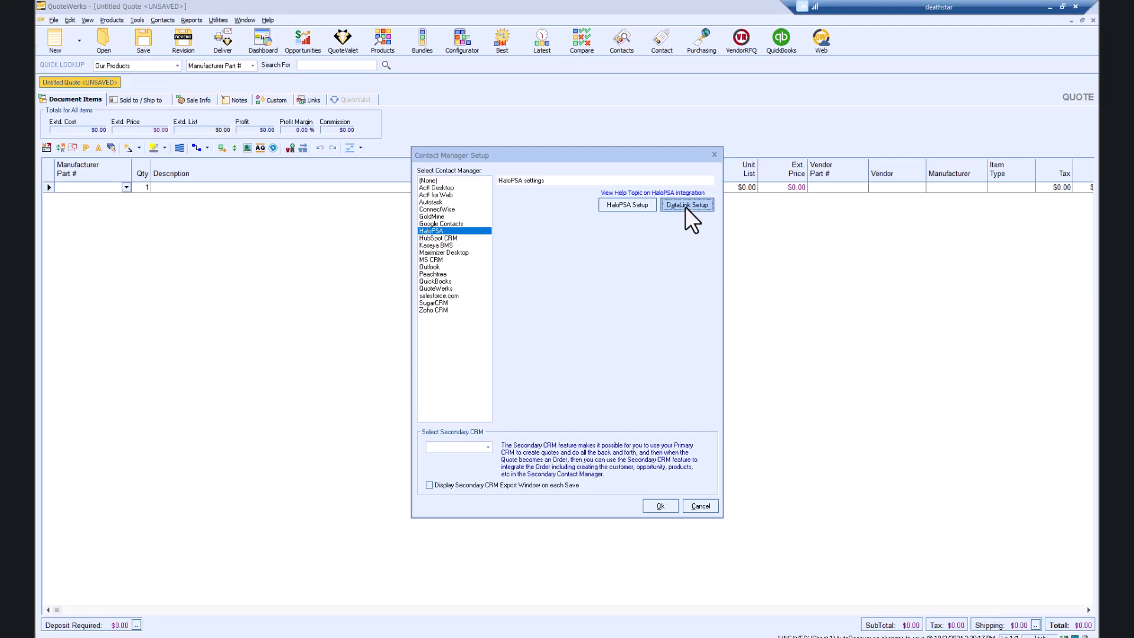
Step: Start a new DataLink mapping on the RetrieveSoldTo event that reads data into QuoteWerks
click(687, 206)
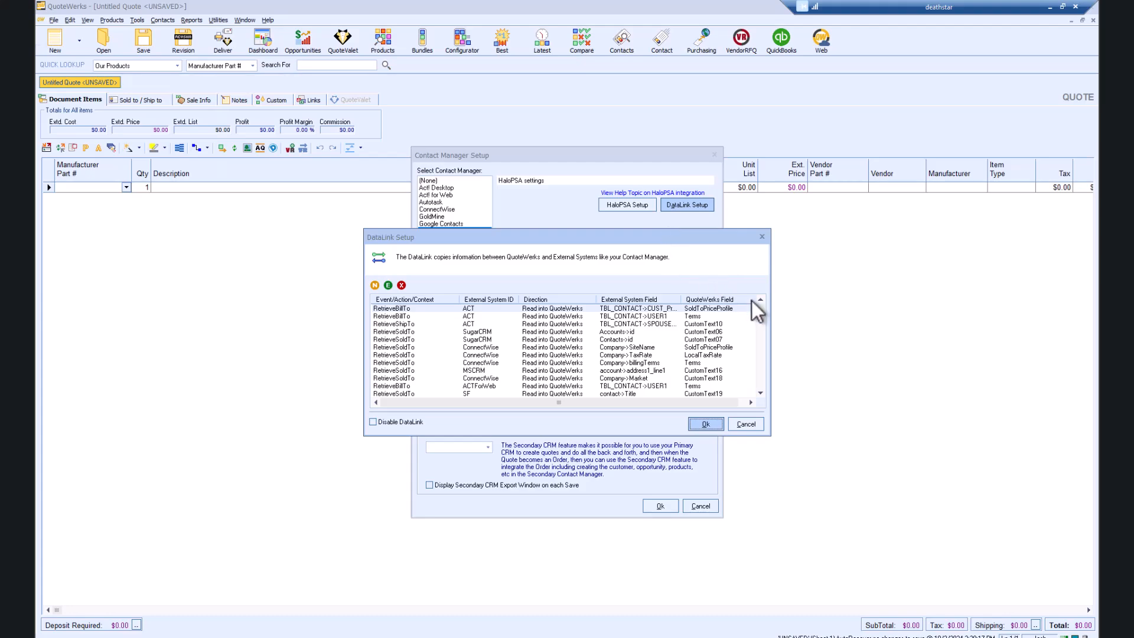
mouse_move(763, 313)
mouse_down()
mouse_move(763, 389)
mouse_move(763, 309)
mouse_up()
click(376, 286)
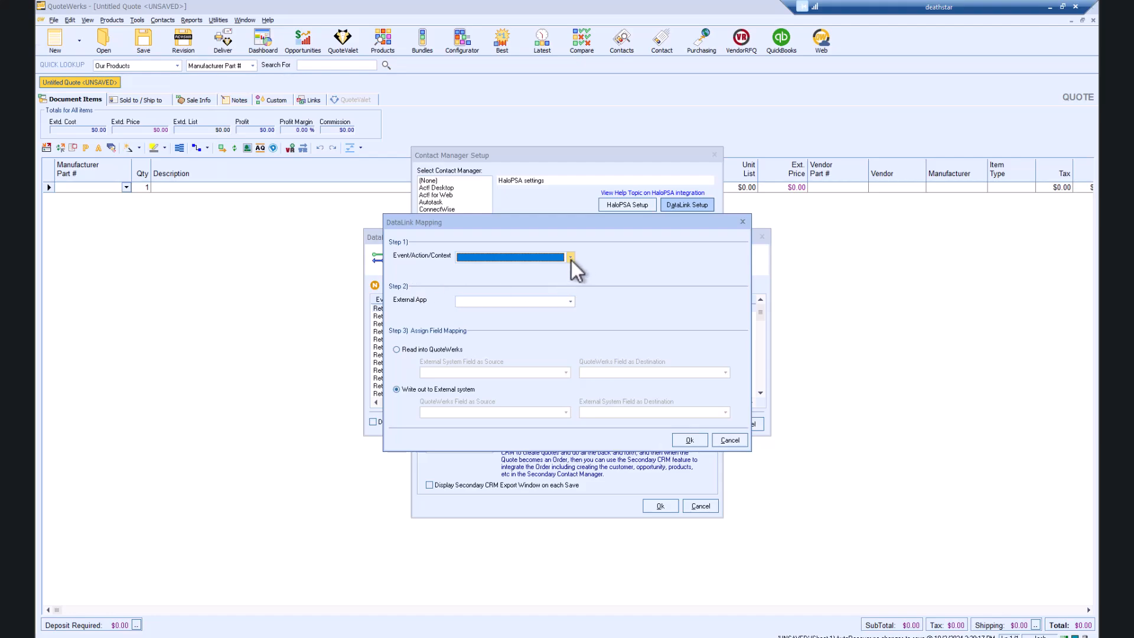
click(571, 257)
click(531, 308)
click(396, 350)
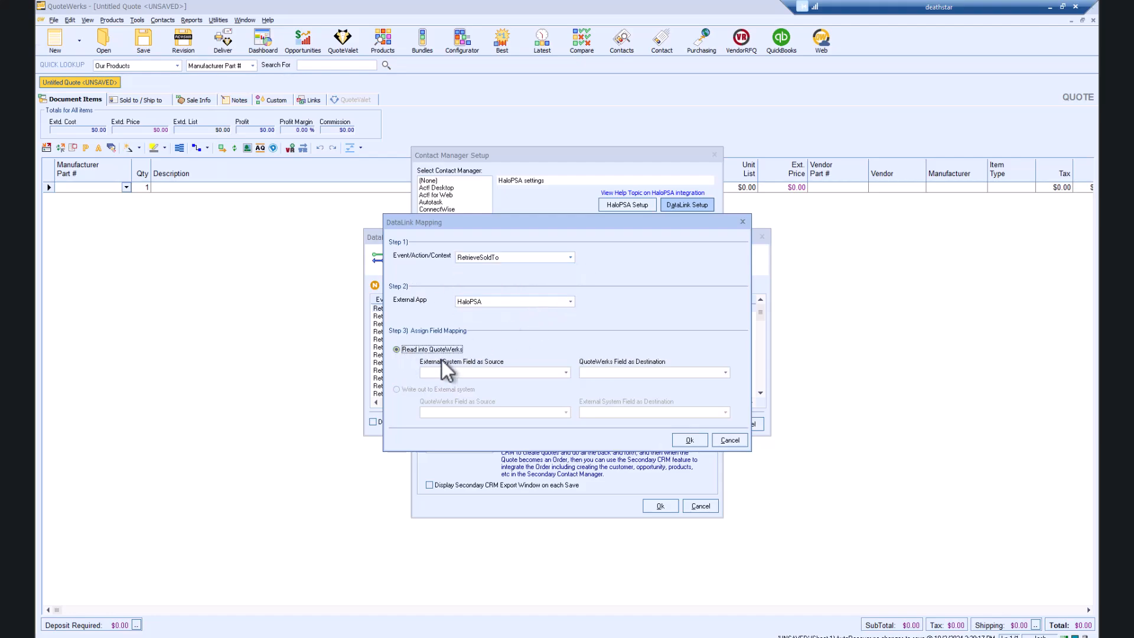
Step: Map HaloPSA Client->paymentterms to the QuoteWerks Terms field and save the mapping
click(568, 372)
drag(569, 395, 569, 406)
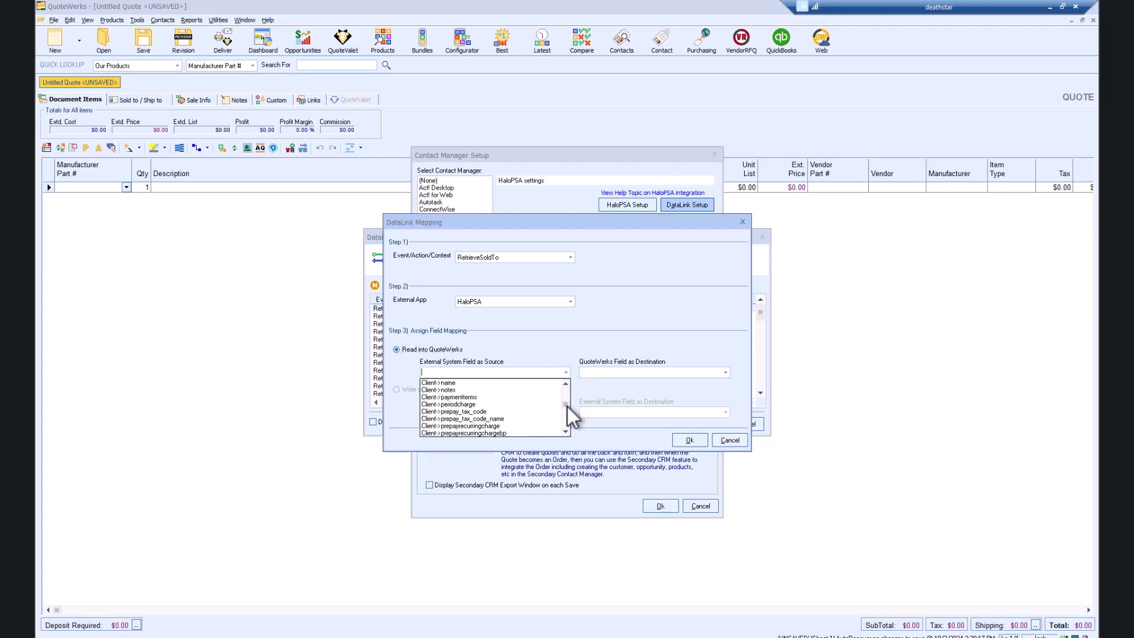
click(512, 397)
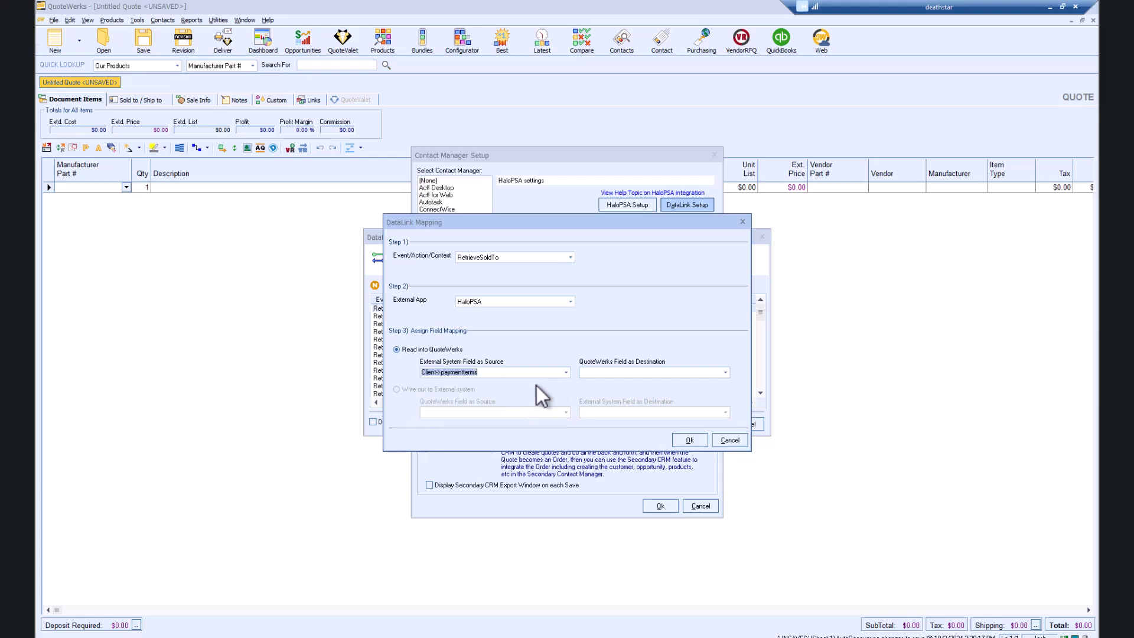
click(623, 373)
scroll(635, 408, down, 5)
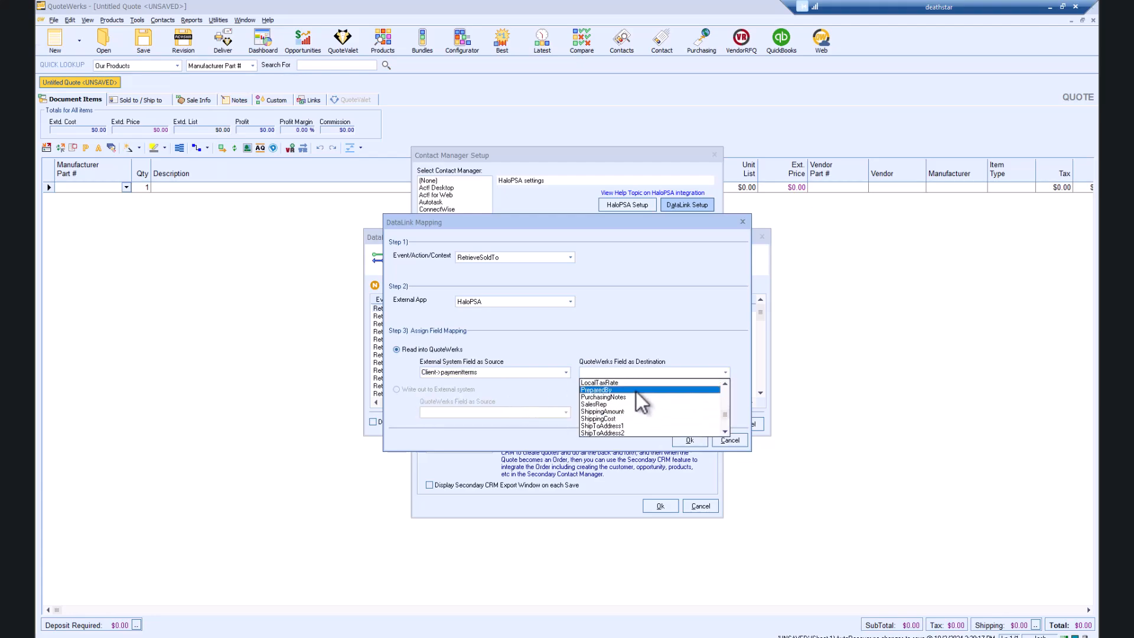
click(612, 433)
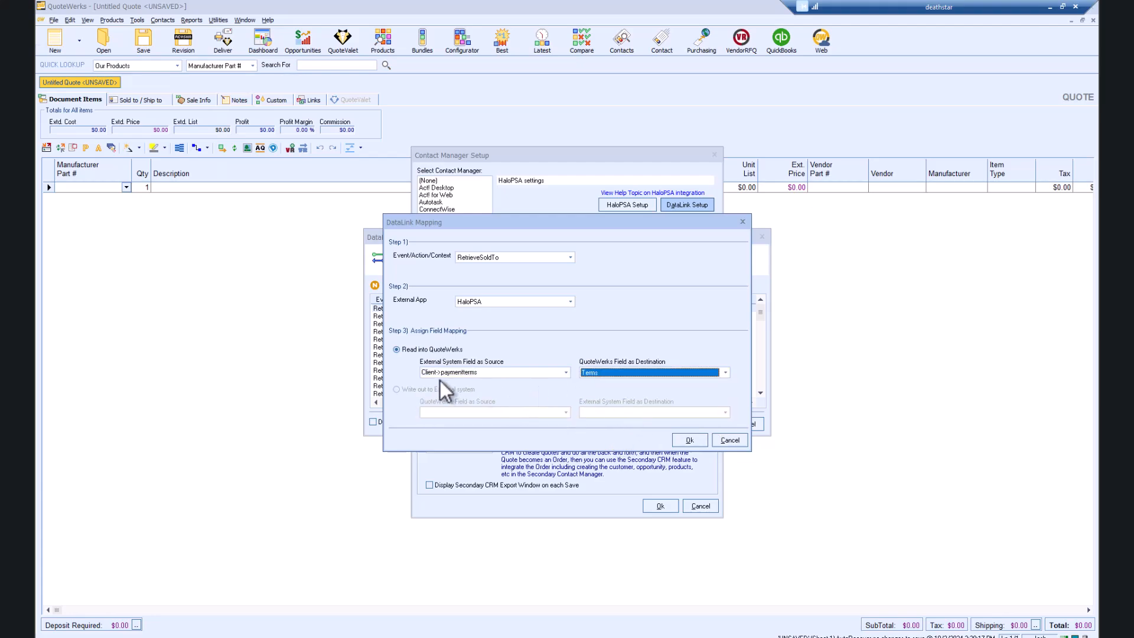
click(689, 440)
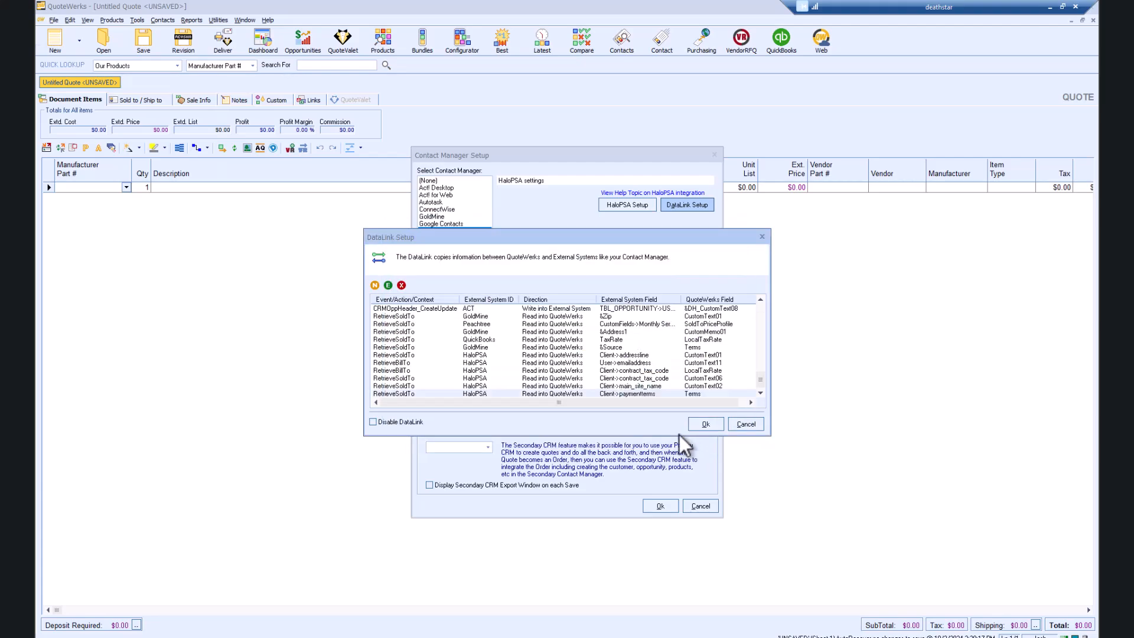